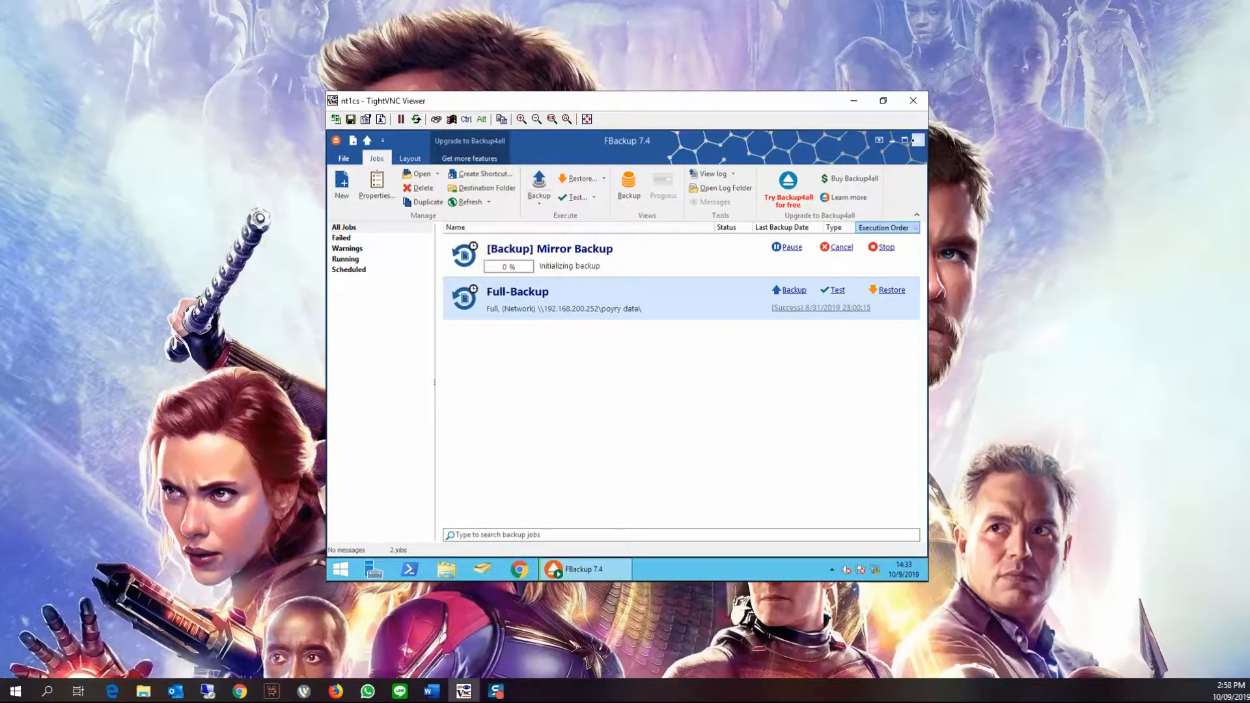
Create a new backup job named New Backup Testing and switch the wizard to advanced mode
left_click(917, 140)
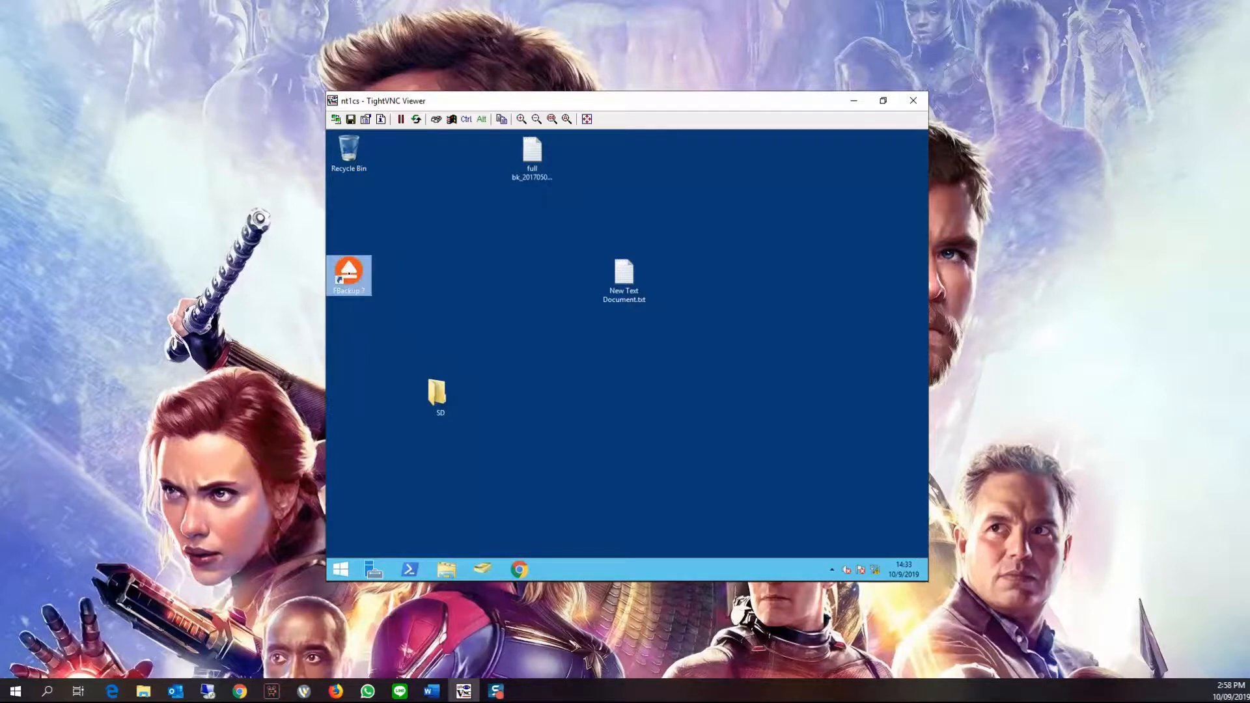
left_click(521, 118)
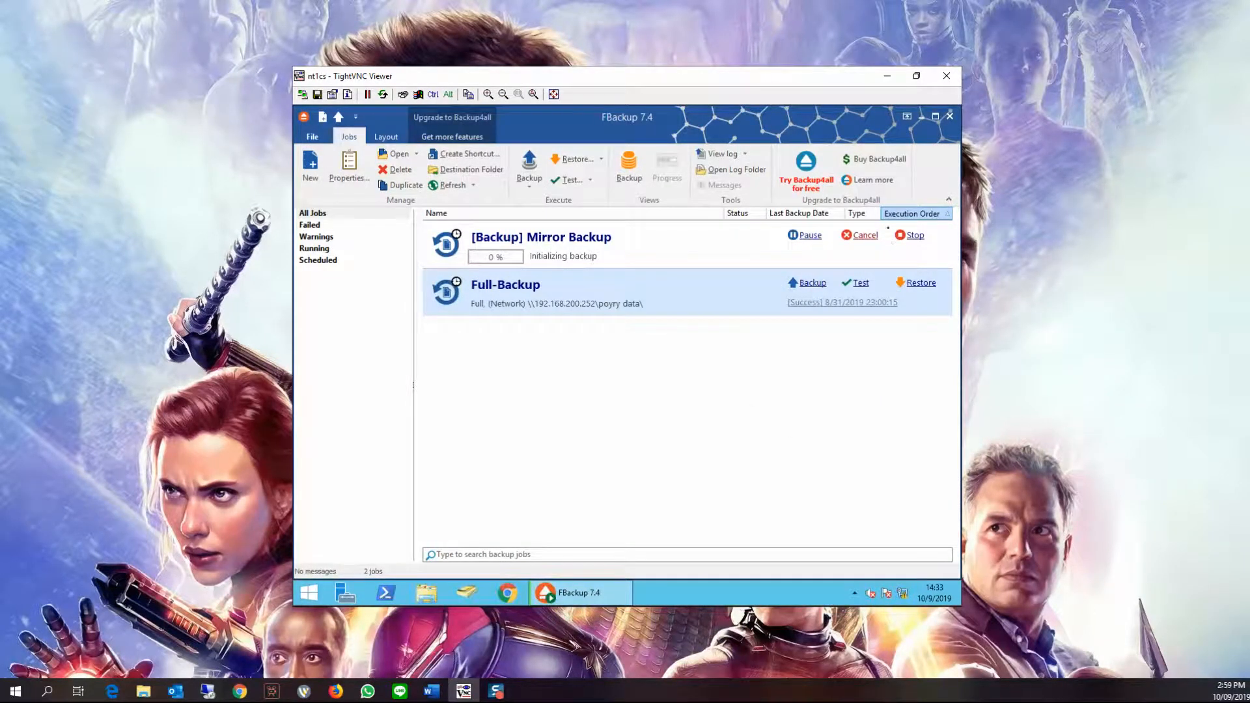
left_click(310, 166)
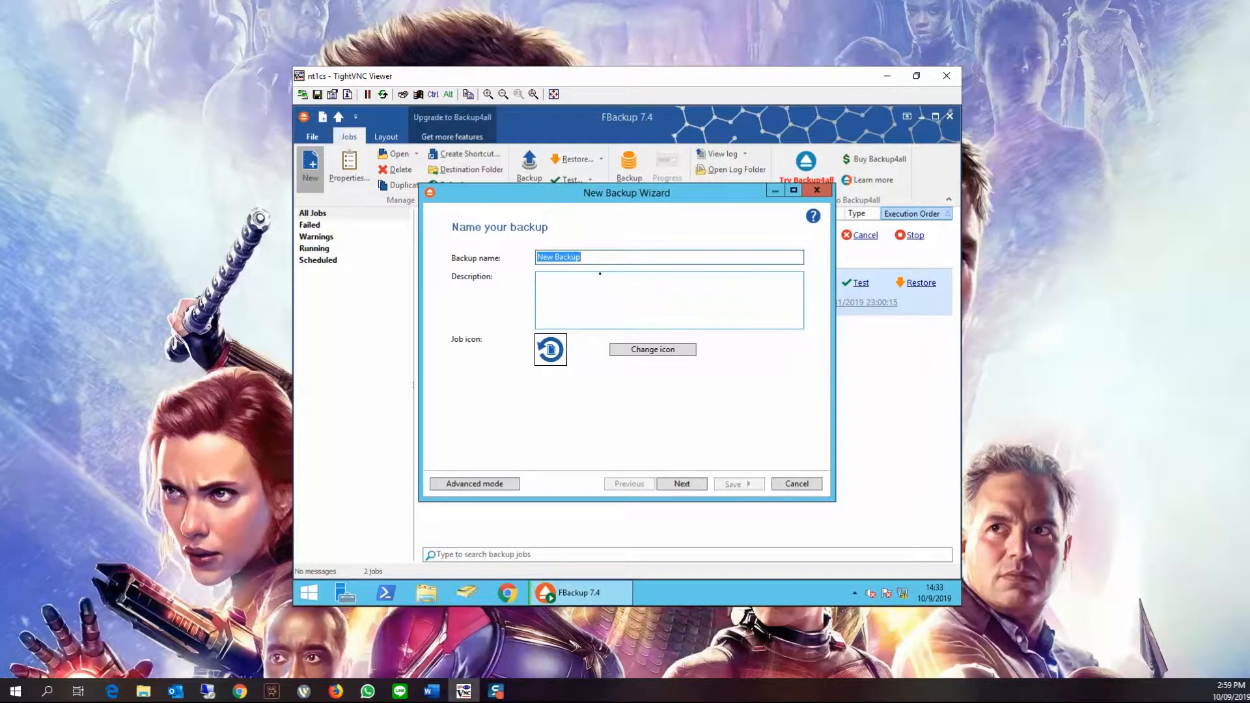
left_click(599, 273)
type("Testing")
left_click(500, 483)
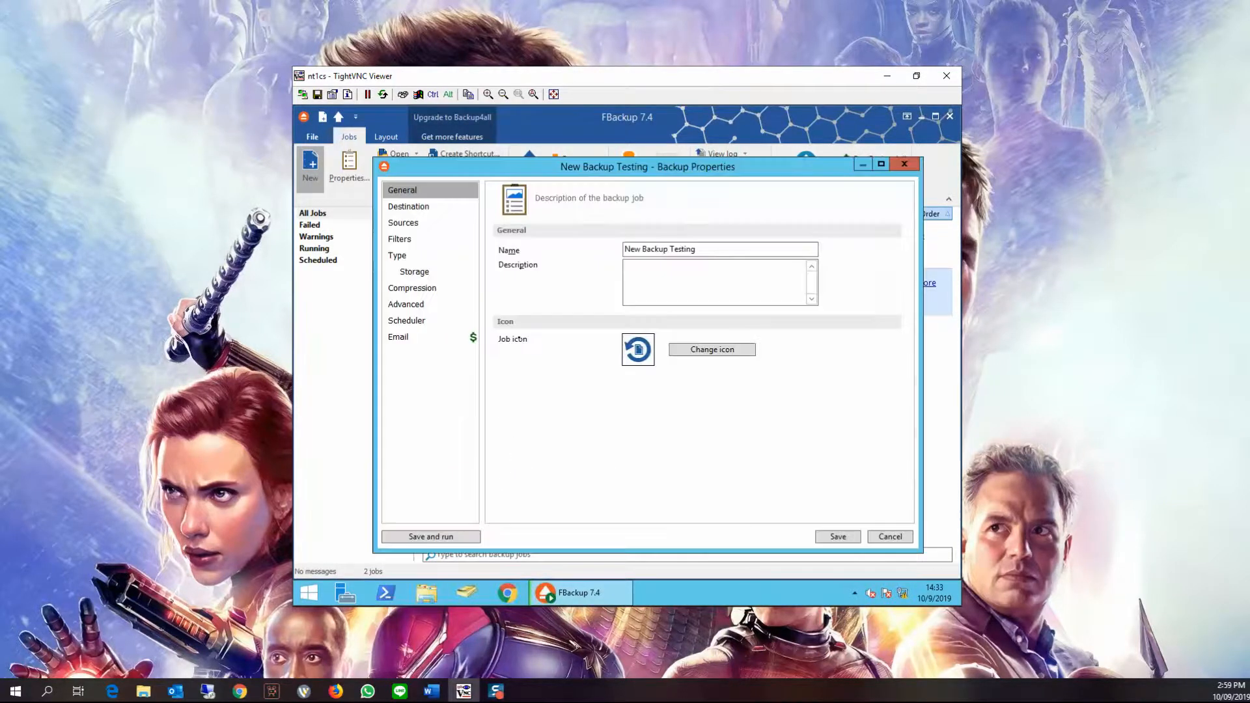
Choose Network as the backup job's destination type
left_click(429, 210)
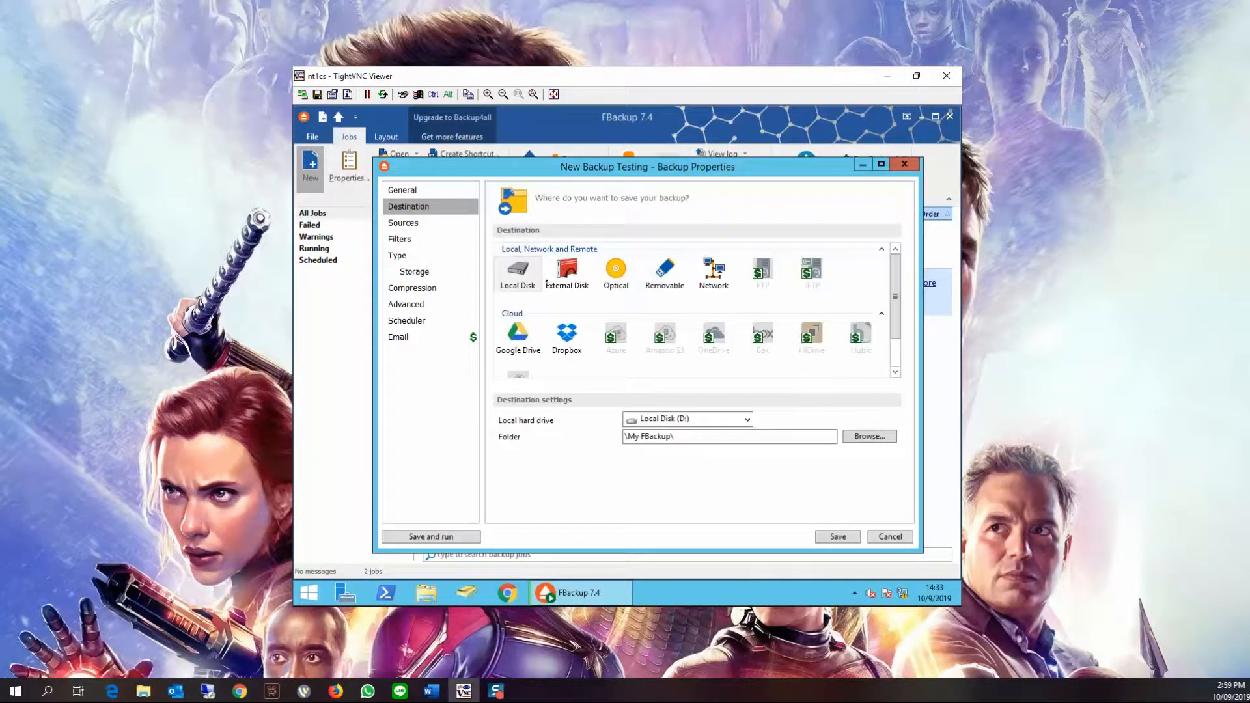
left_click(703, 112)
left_click(716, 275)
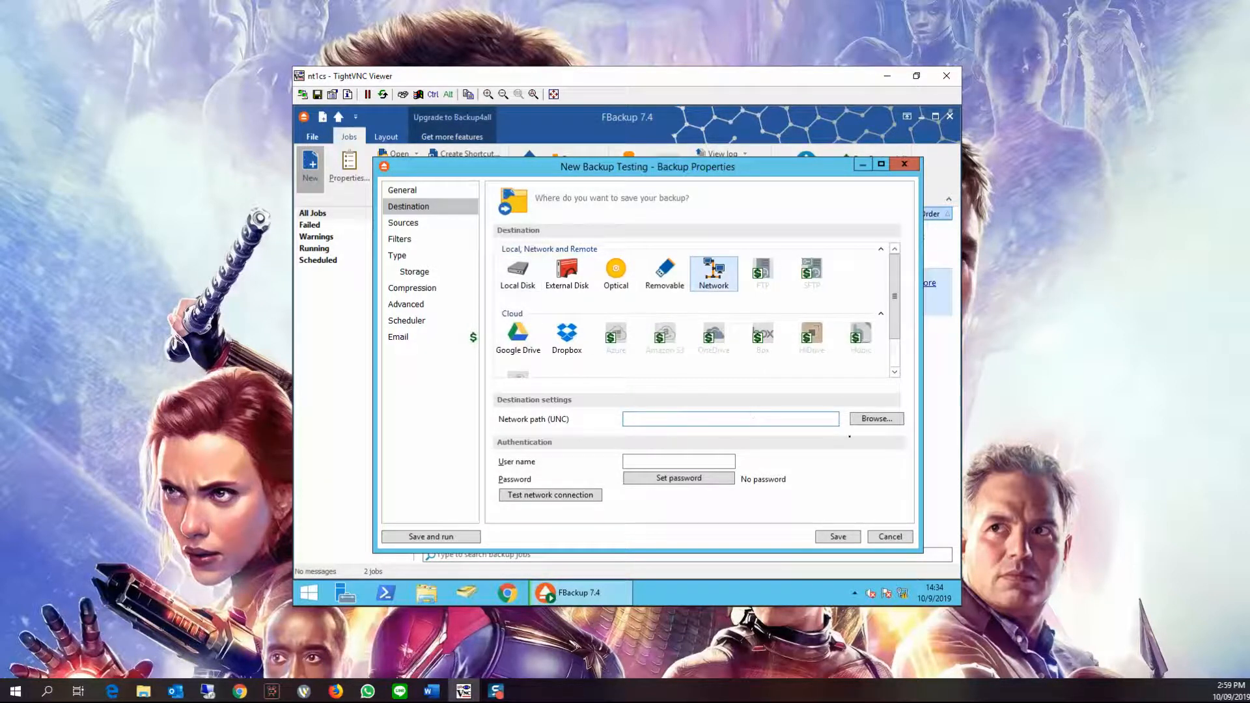
left_click(814, 415)
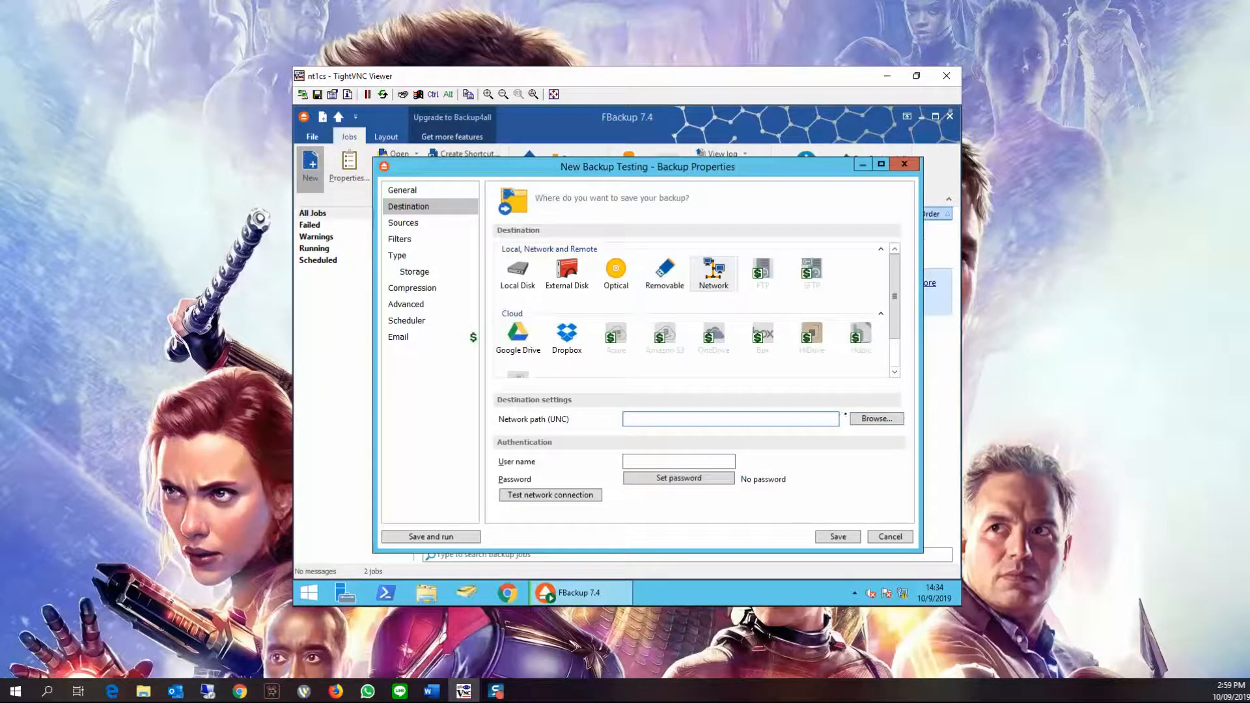
Browse to the Public share on 192.168.200.252 in File Explorer and copy its folder path
left_click(427, 593)
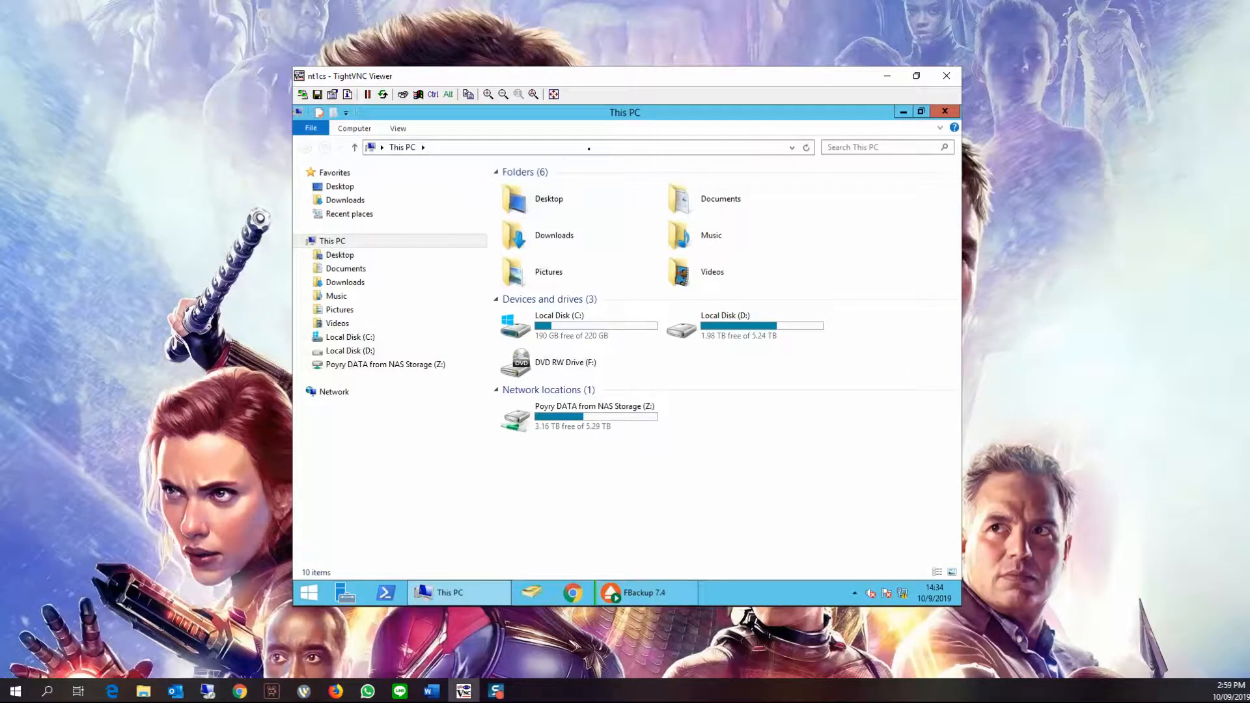
left_click(592, 146)
type("\\\\")
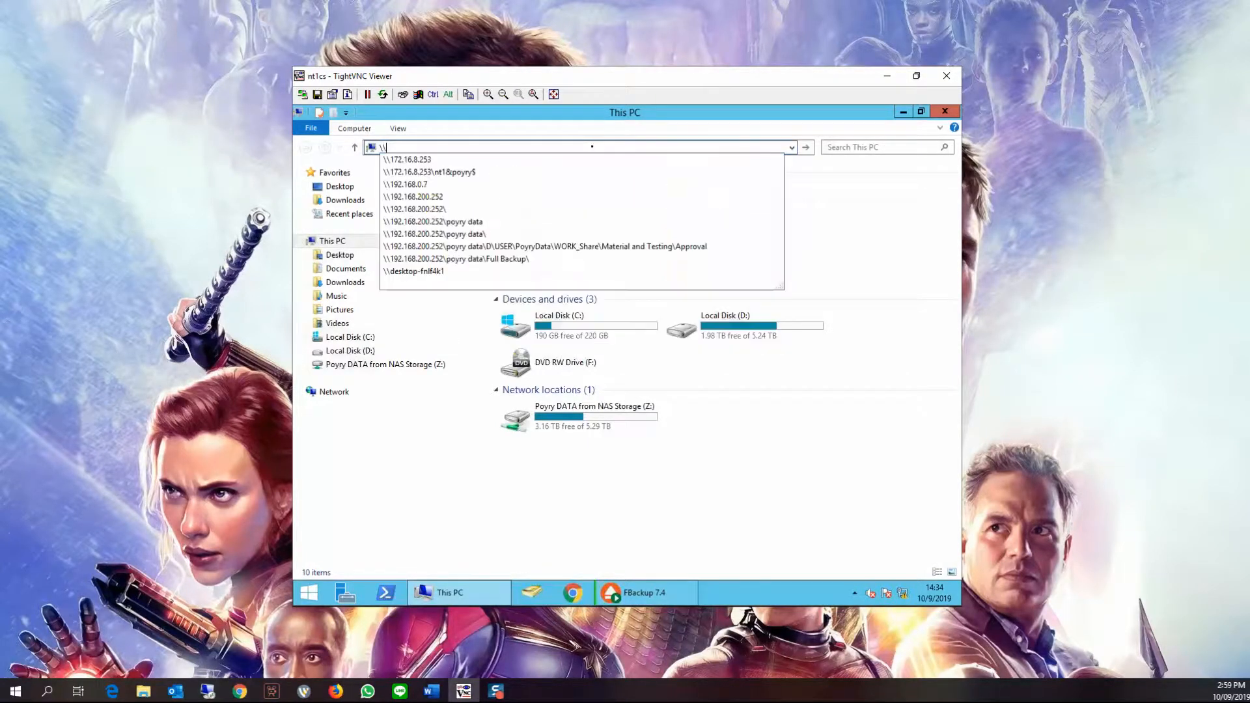
key("Down")
key("Down")
key("Down")
key("Down")
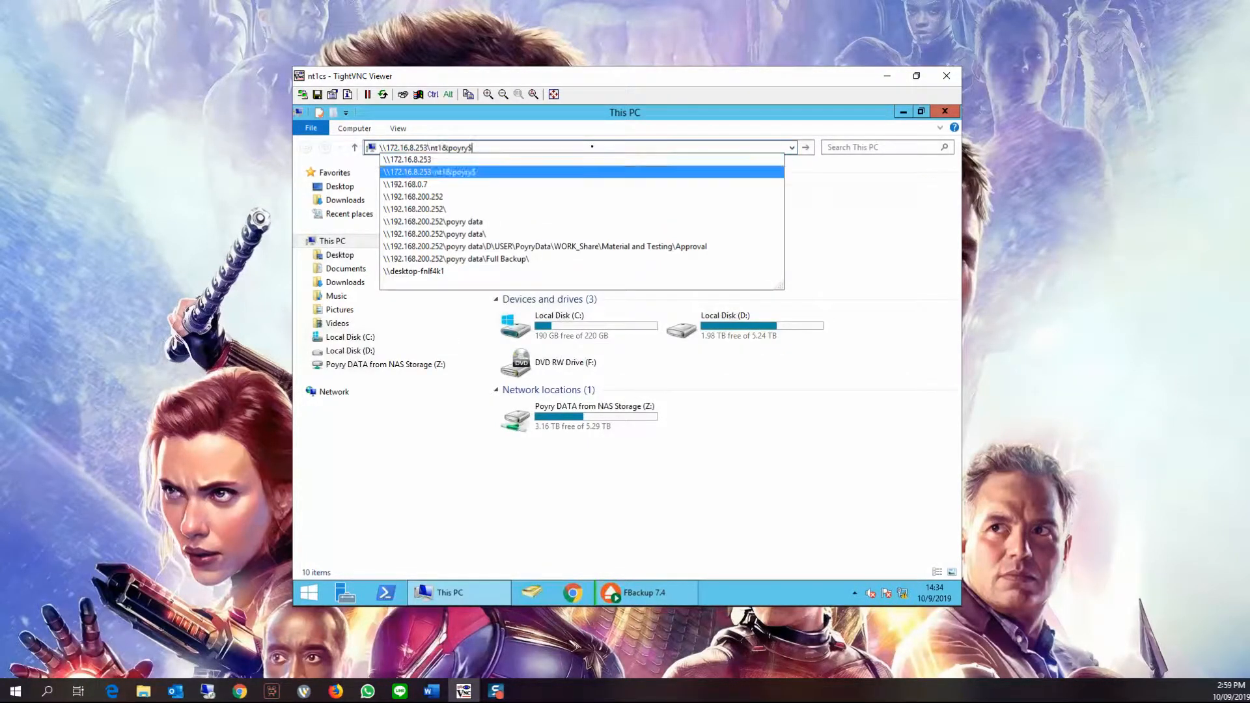
key("Return")
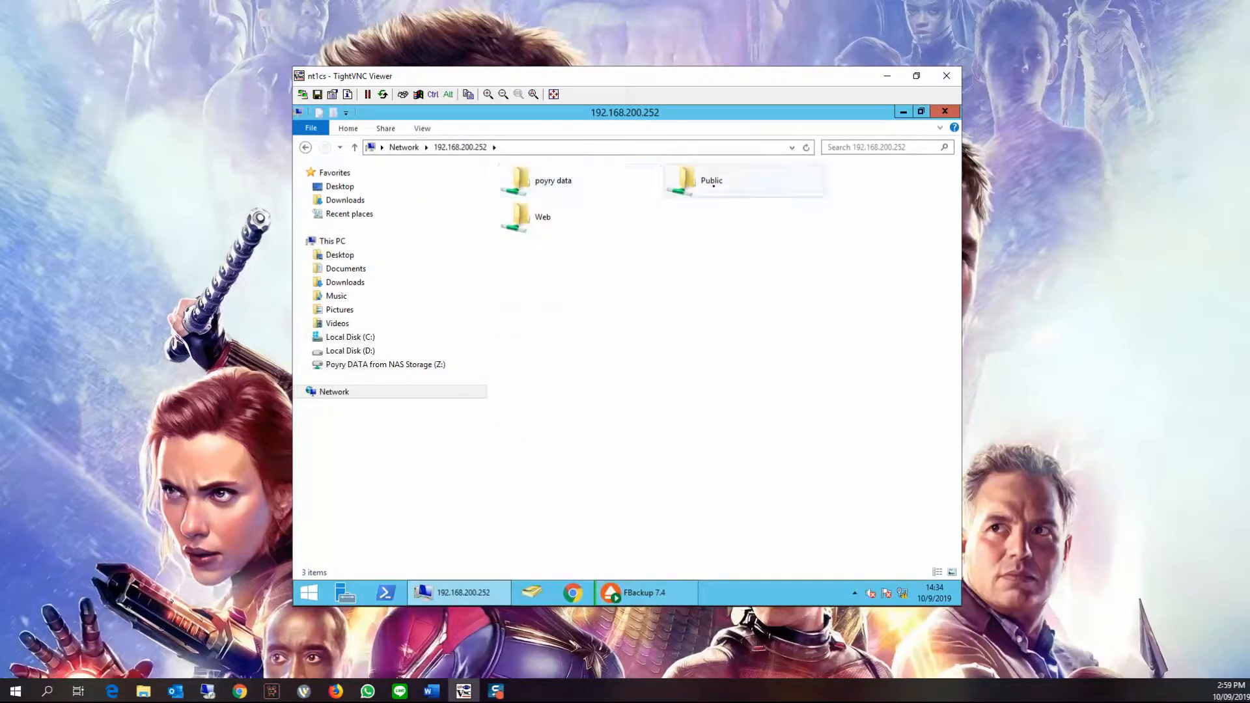
double_click(703, 190)
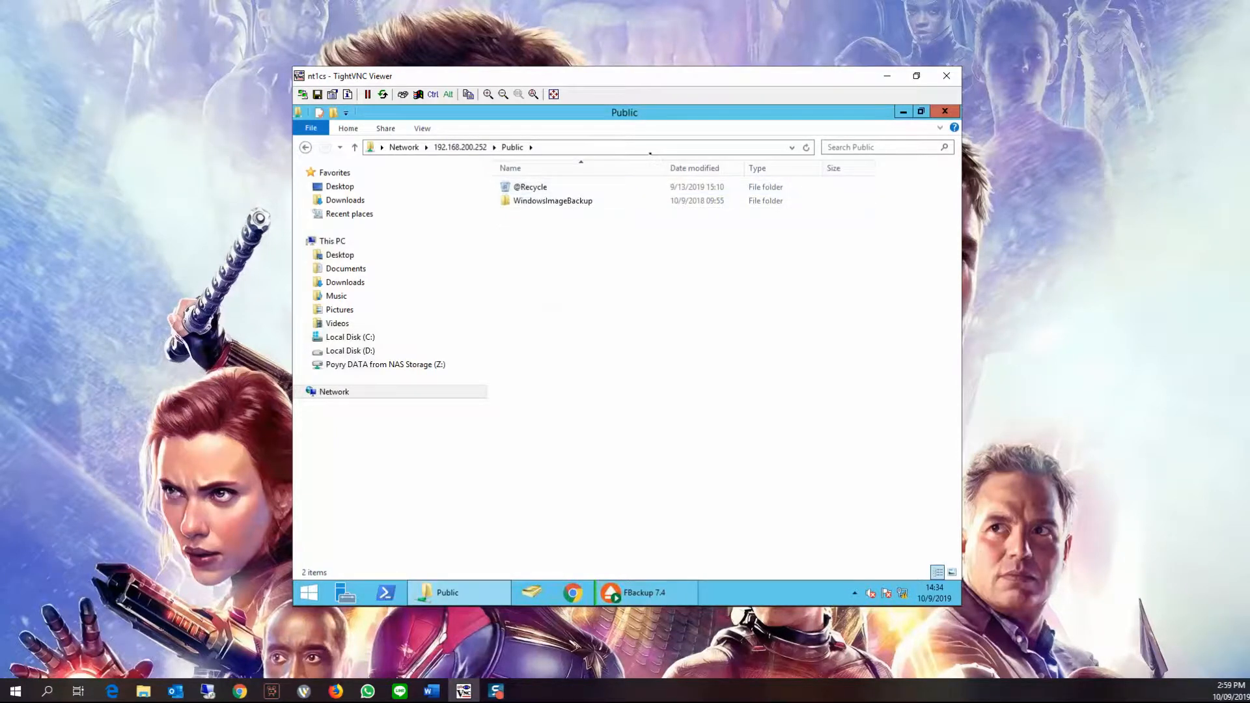
left_click(654, 148)
key("ctrl+c")
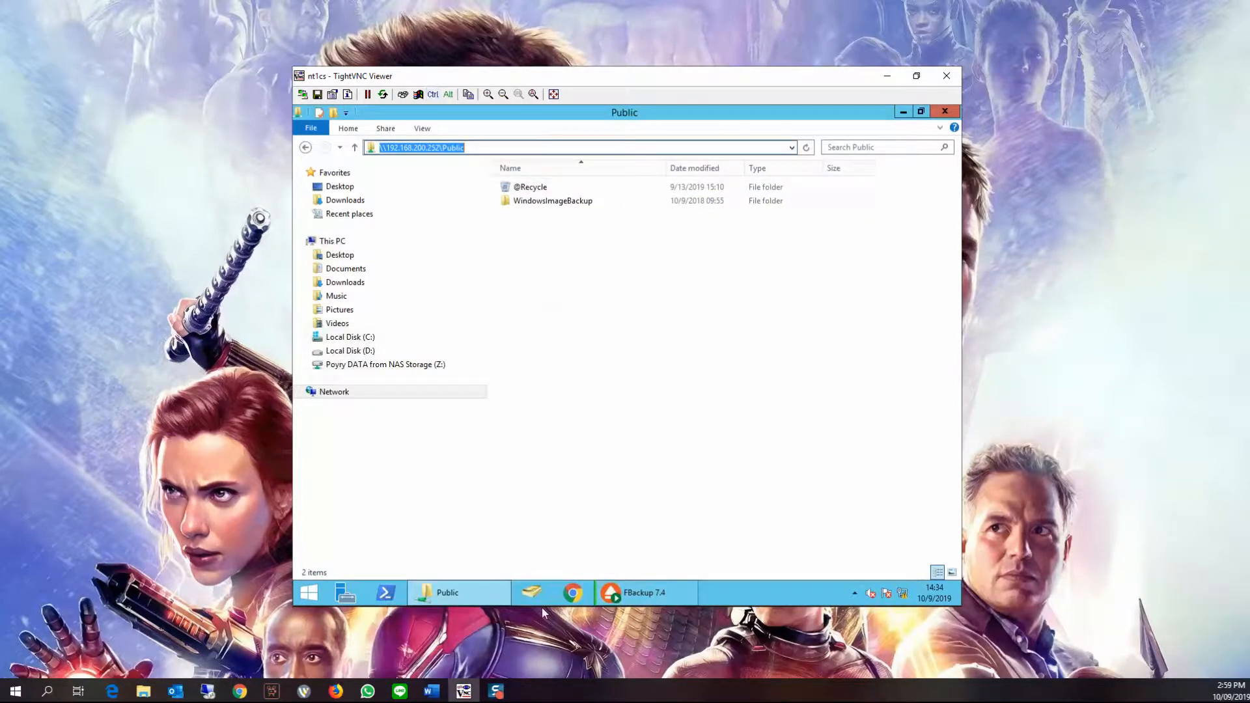
Paste \\192.168.200.252\Public as the network path (UNC) of the destination
left_click(624, 593)
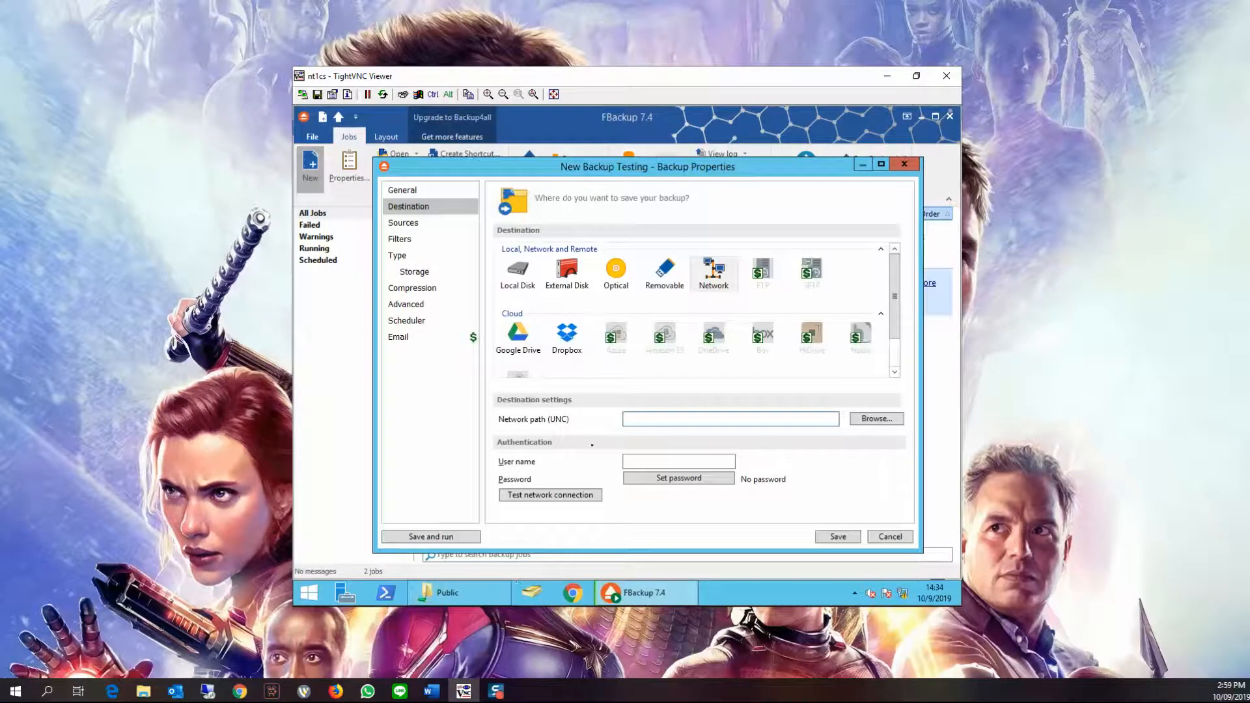
left_click(651, 419)
key("ctrl+v")
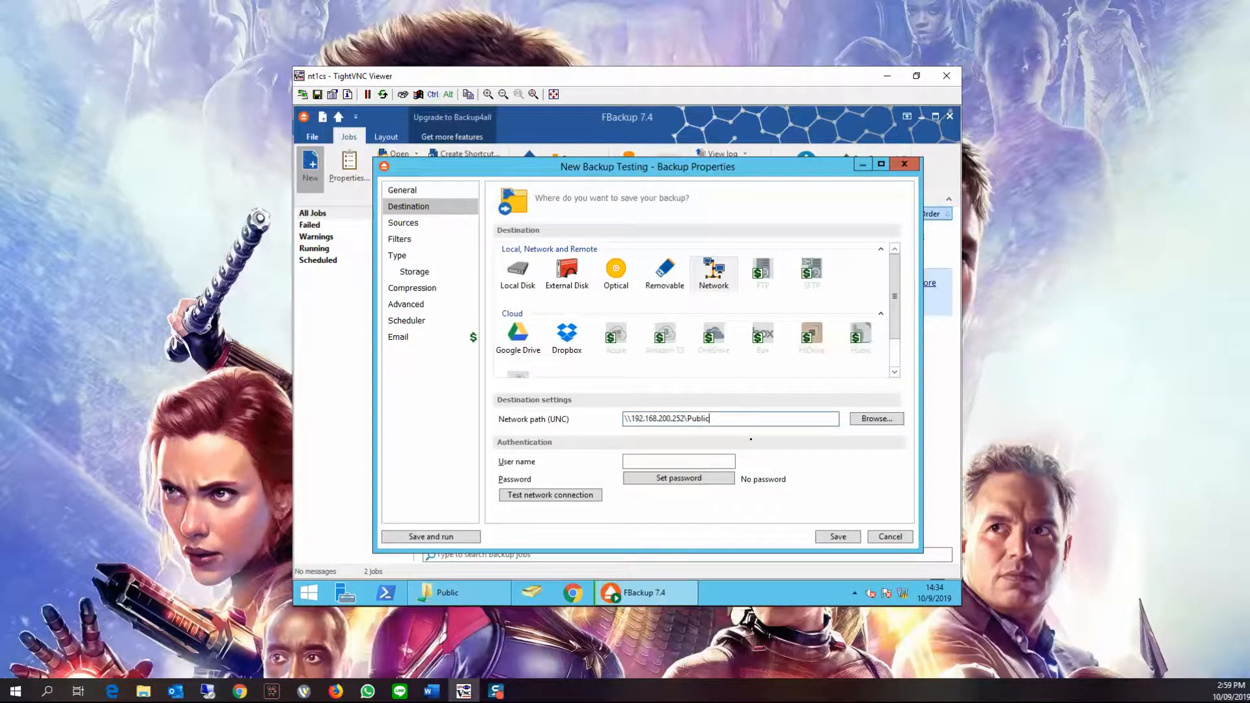
Enter admin as the user name and set the network share password
left_click(728, 463)
type("admin")
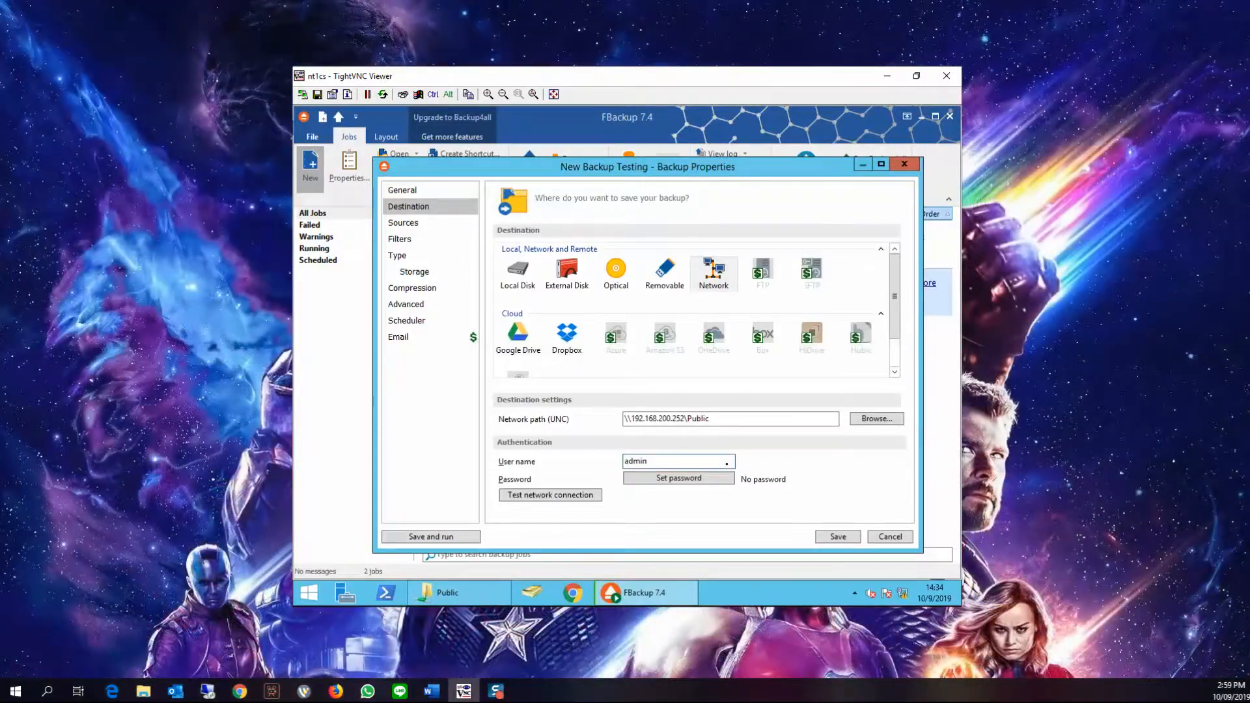
left_click(690, 477)
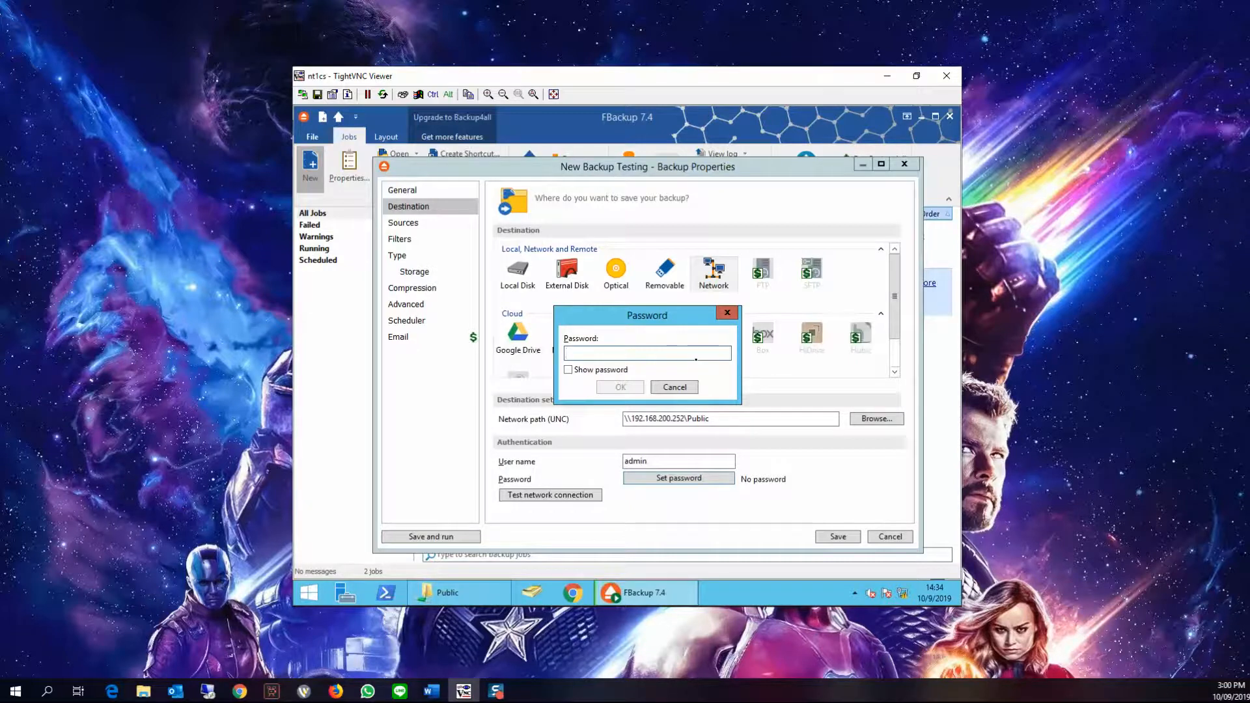
type("123")
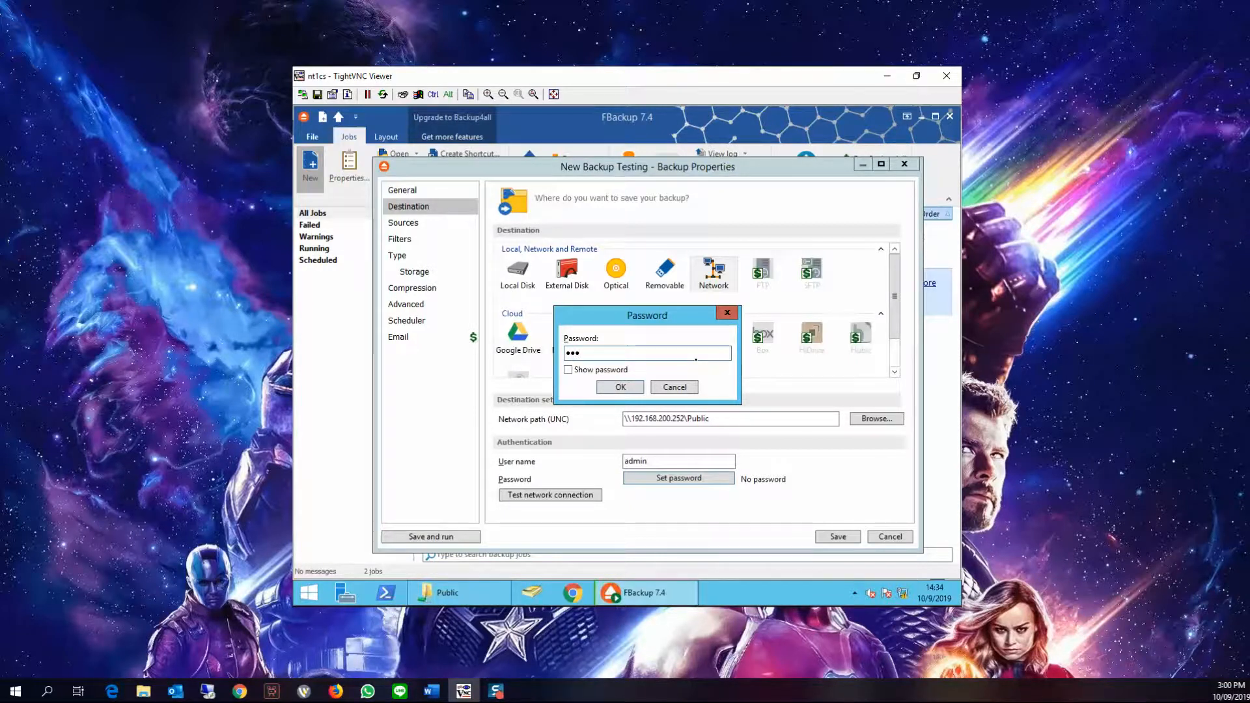
type("4567890")
key("Return")
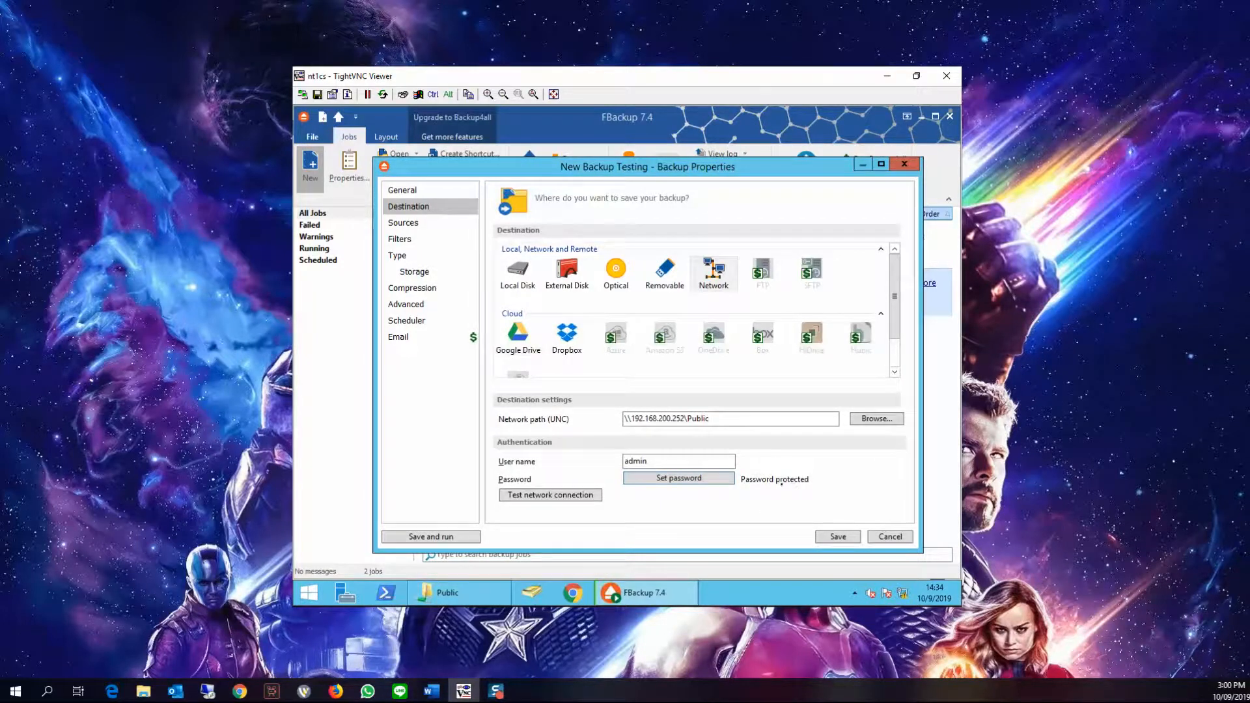
Test the network connection to the destination share and dismiss the result
left_click(589, 497)
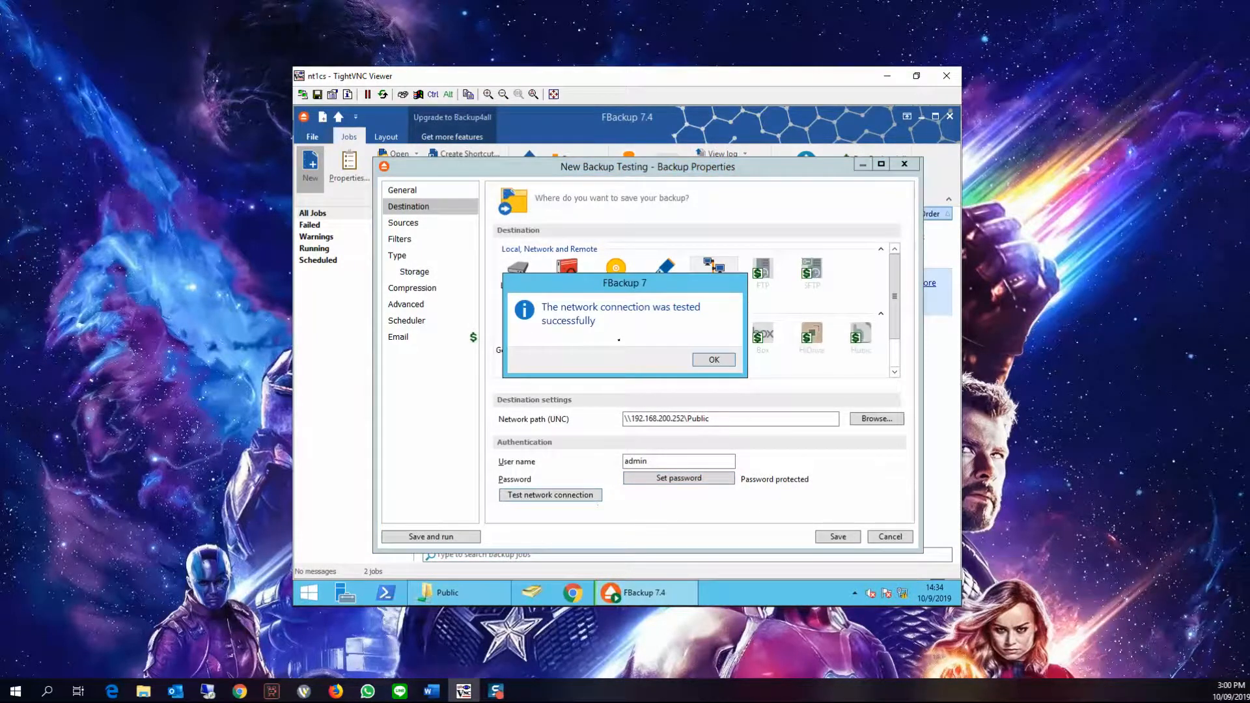
left_click(714, 360)
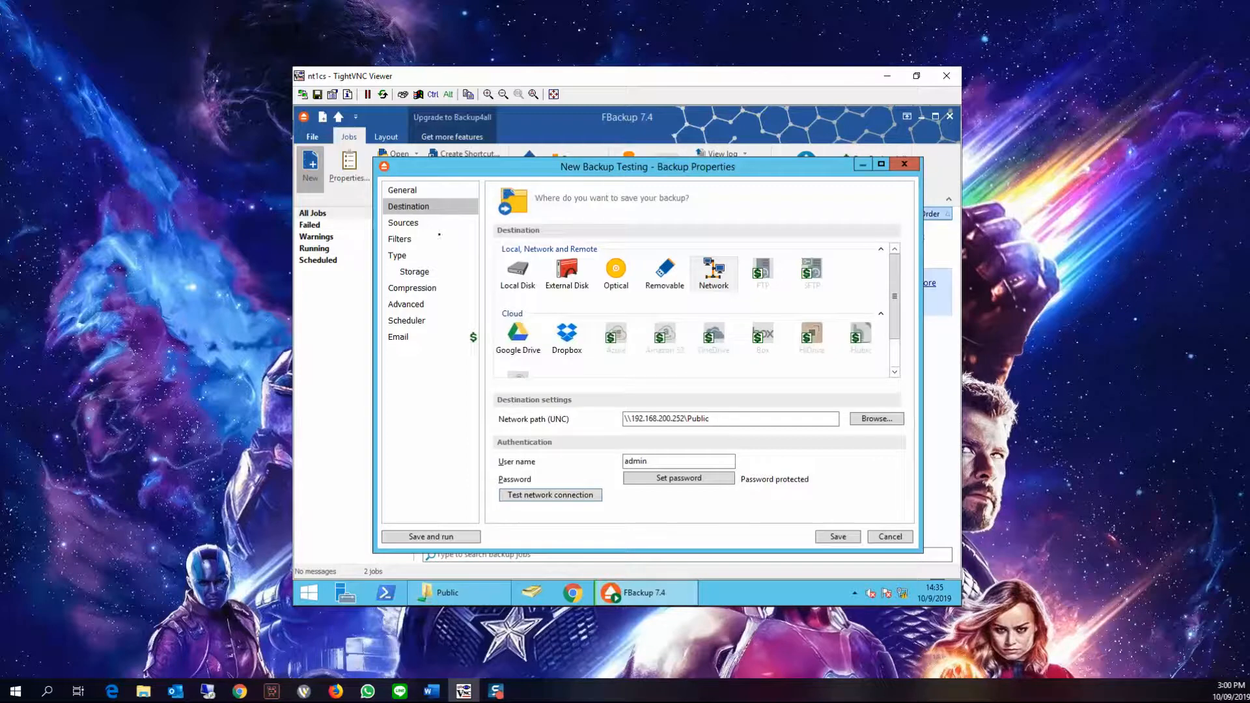
Add the BK folder on Local Disk (D:) as a backup source, closing the Windows Update popup
left_click(429, 224)
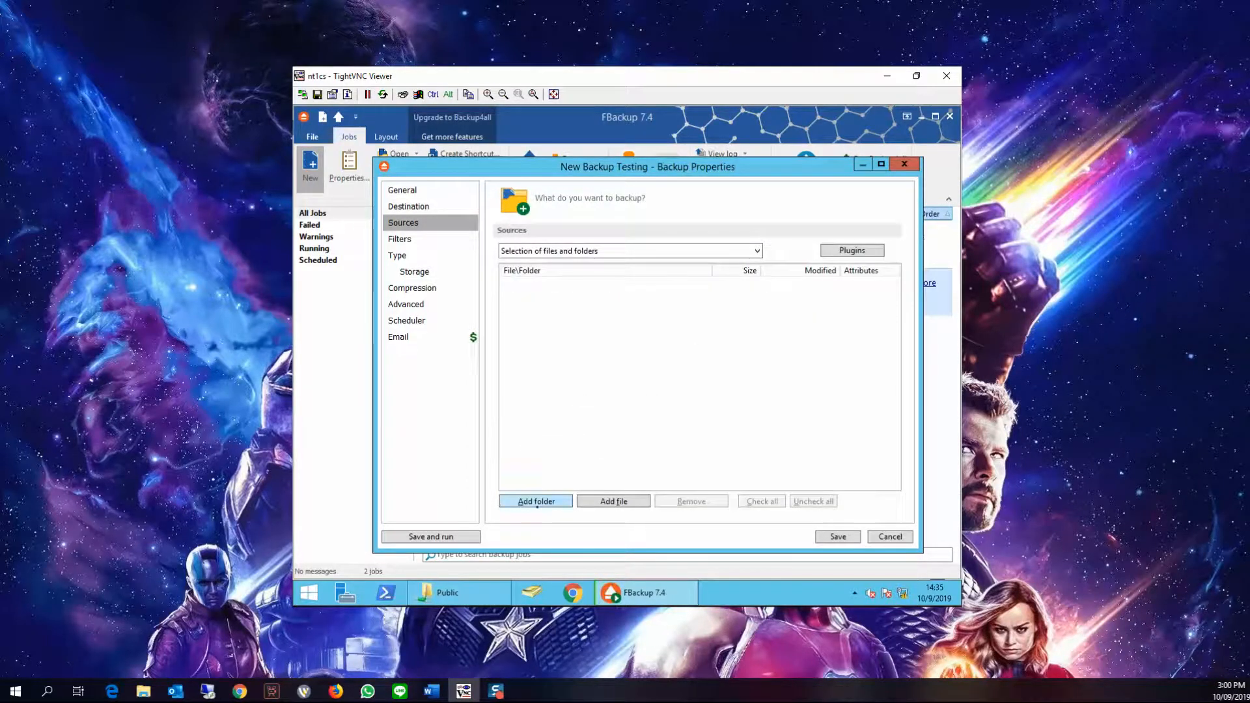
left_click(536, 501)
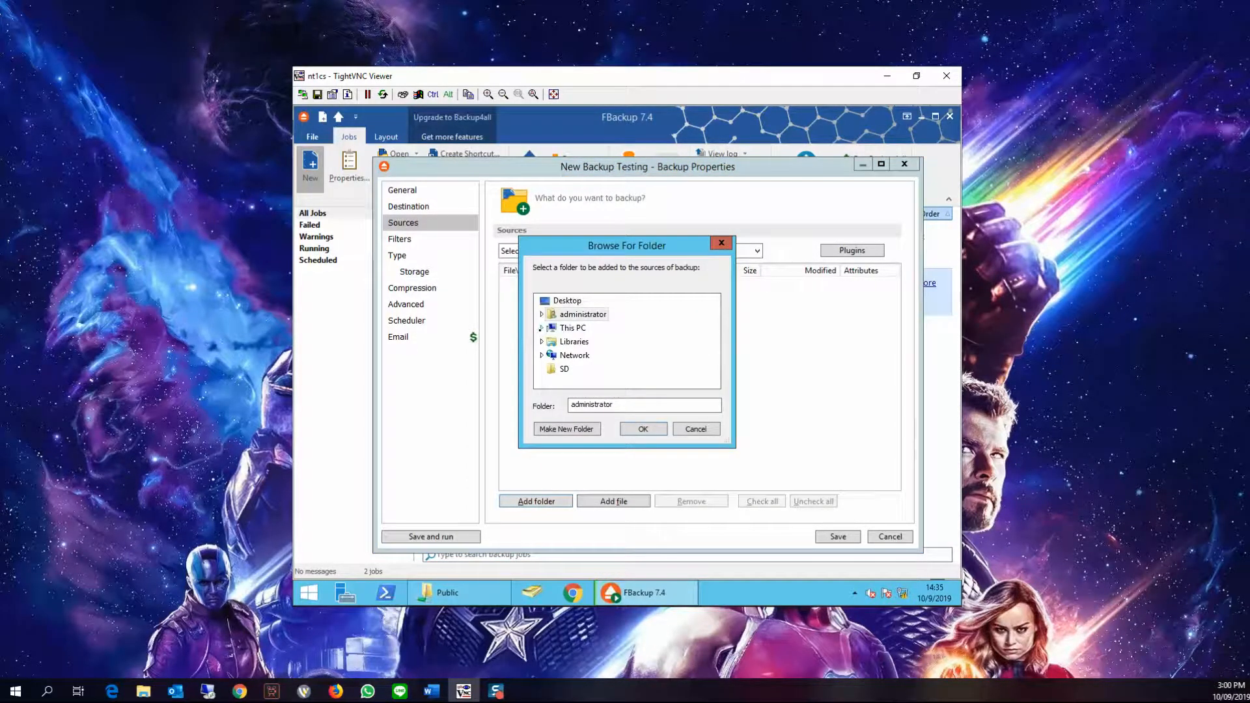
scroll(589, 343, "down", 3)
scroll(590, 343, "up", 1)
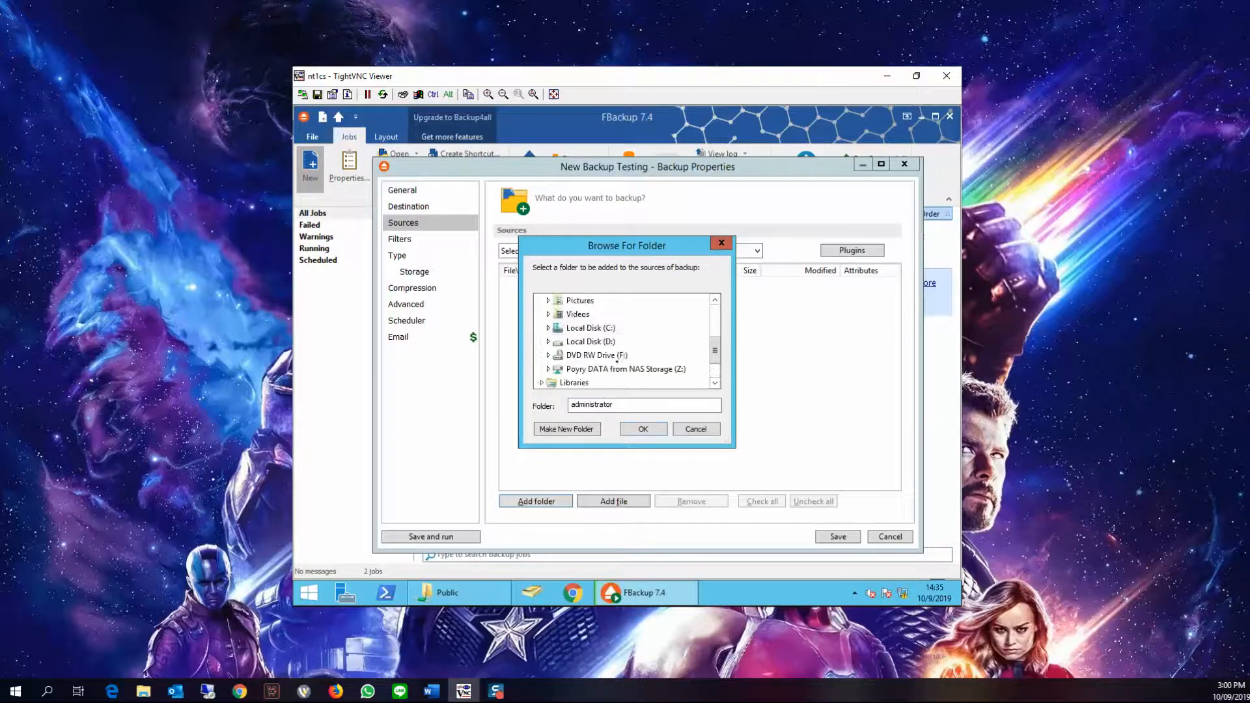
double_click(589, 343)
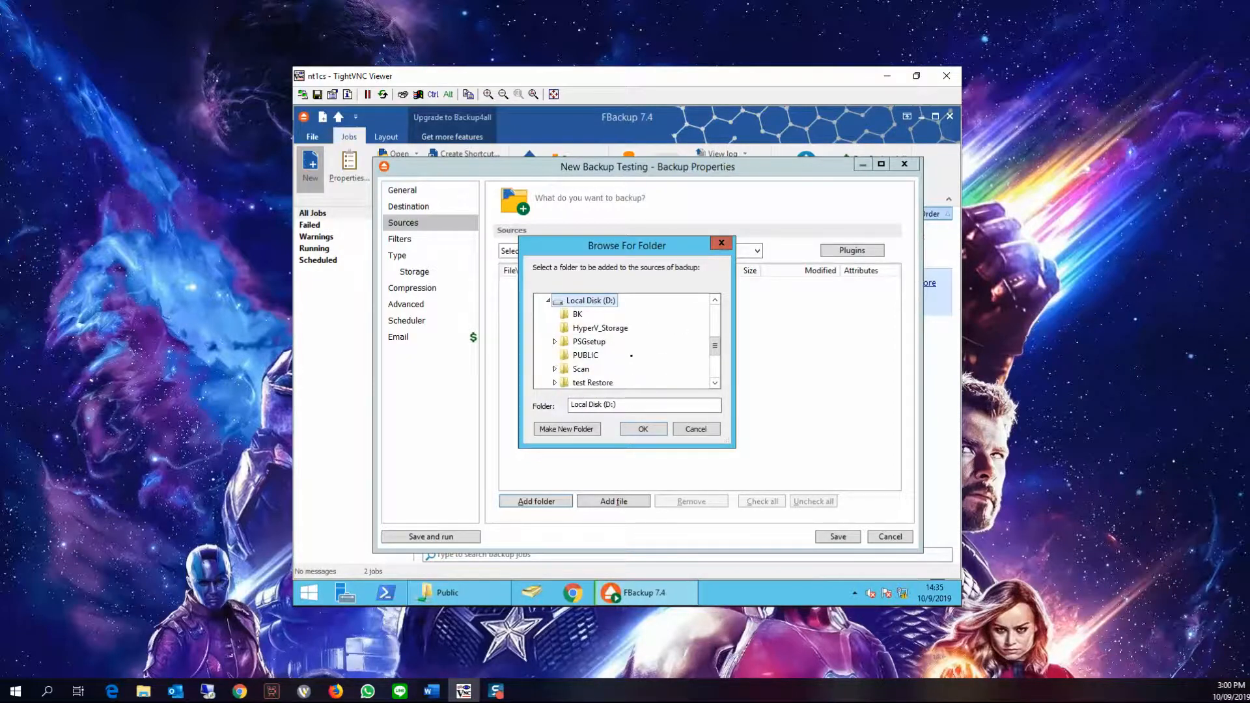
left_click(577, 314)
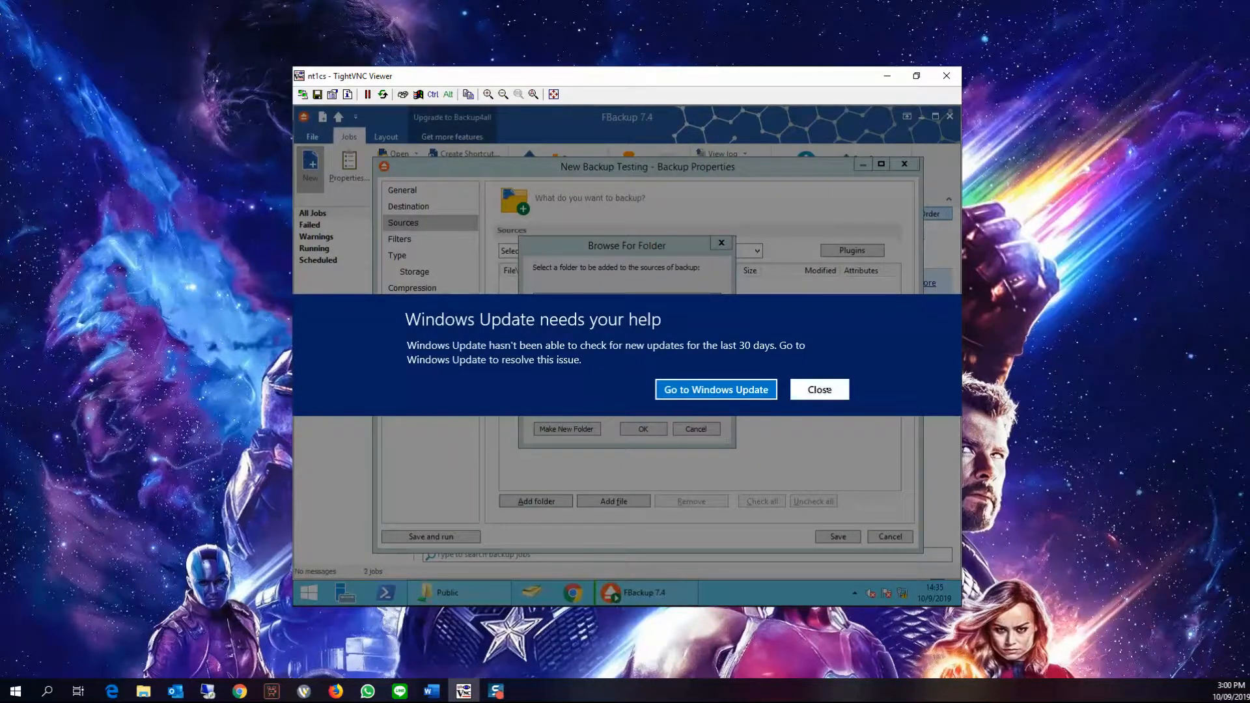
left_click(820, 390)
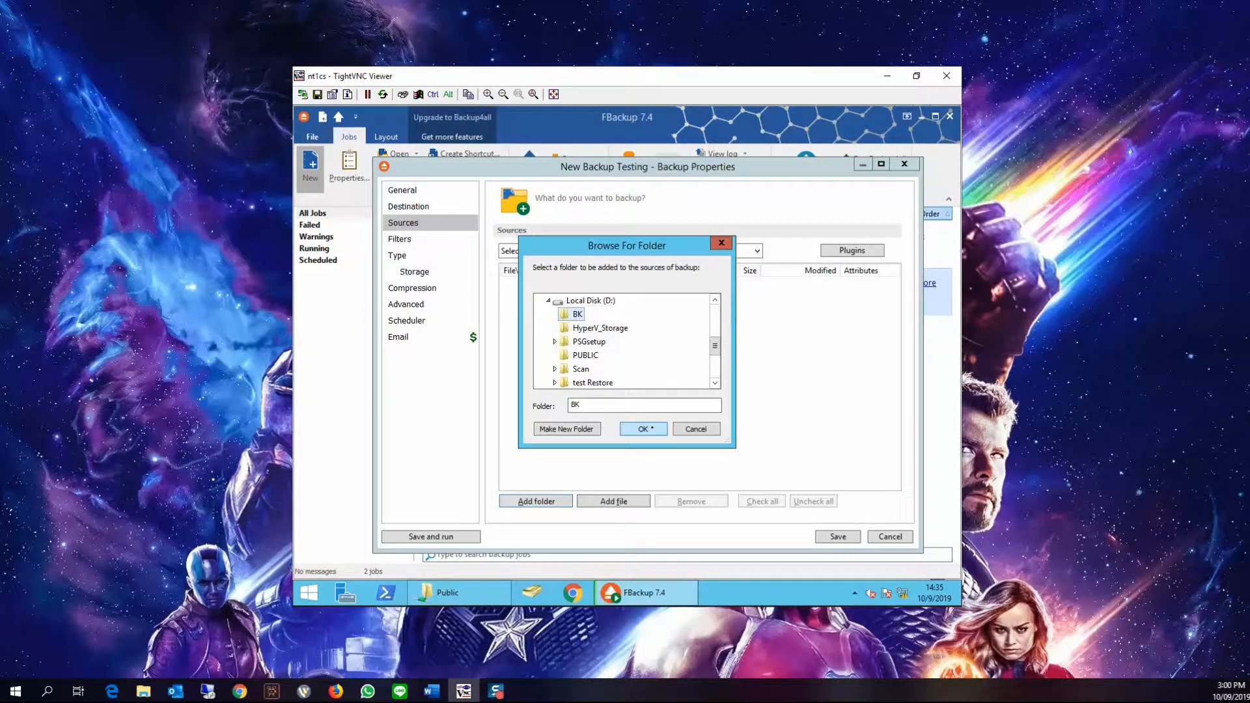
left_click(651, 428)
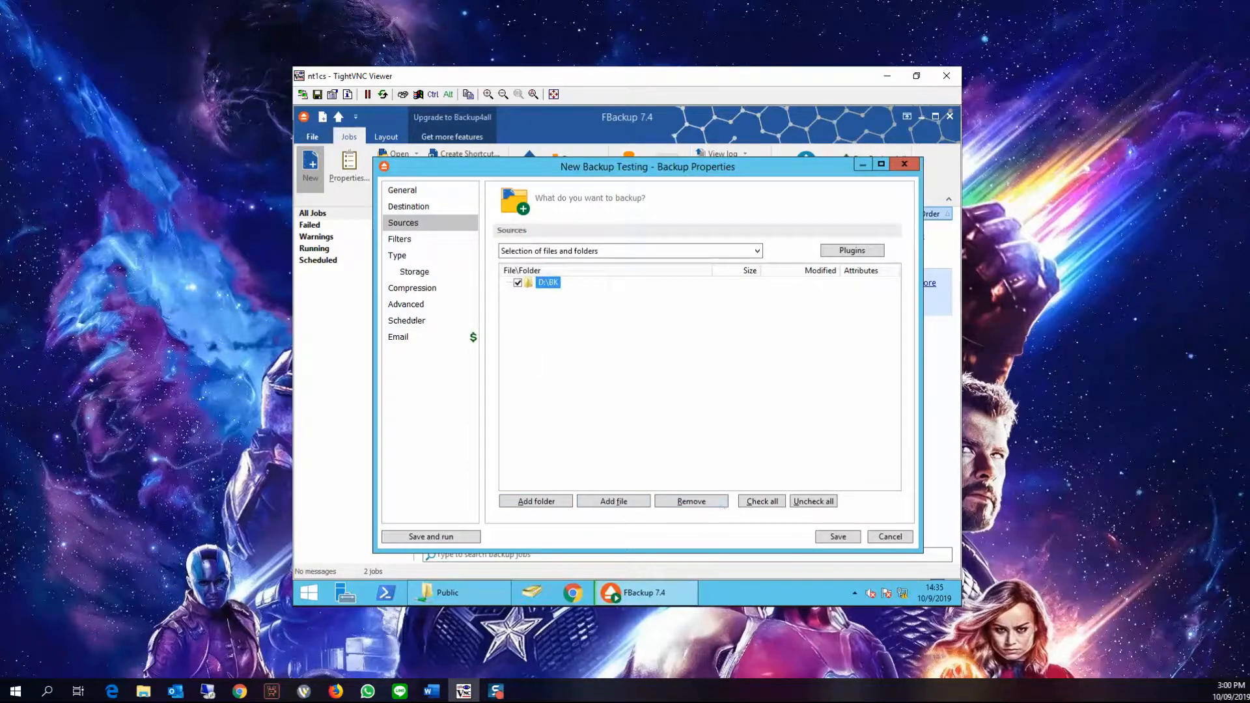
Set the backup type to Mirror
left_click(414, 271)
left_click(414, 289)
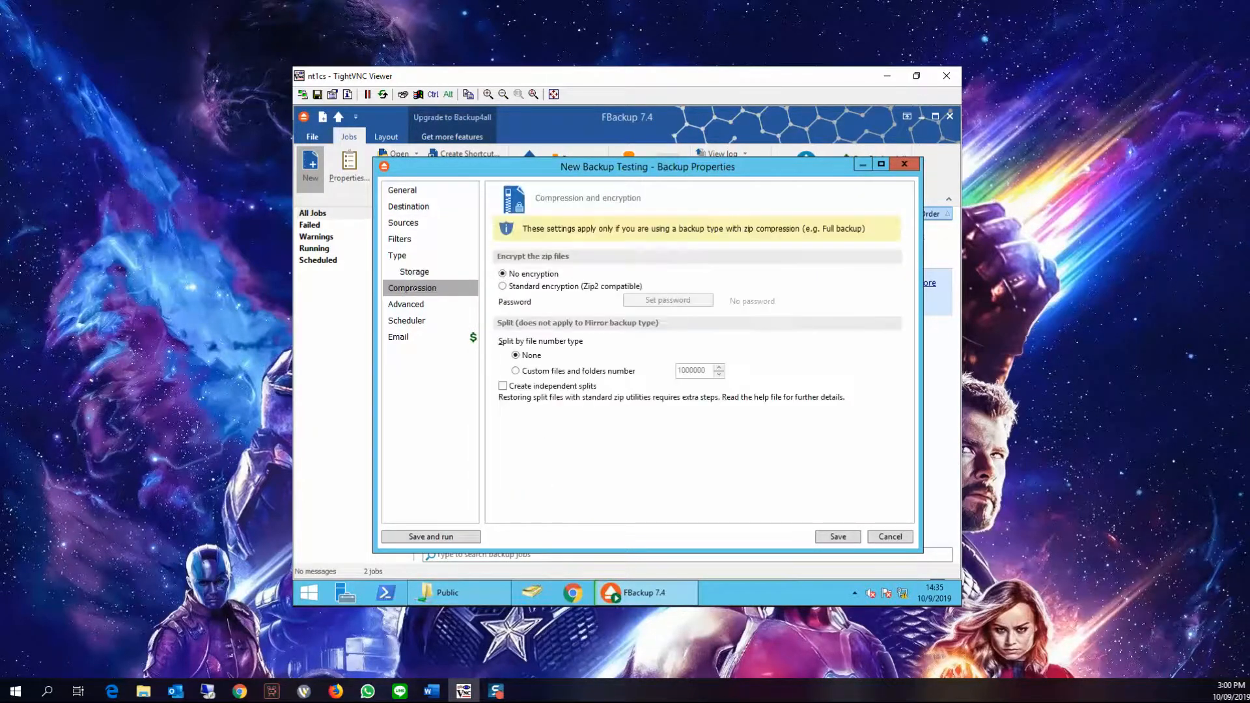
left_click(407, 256)
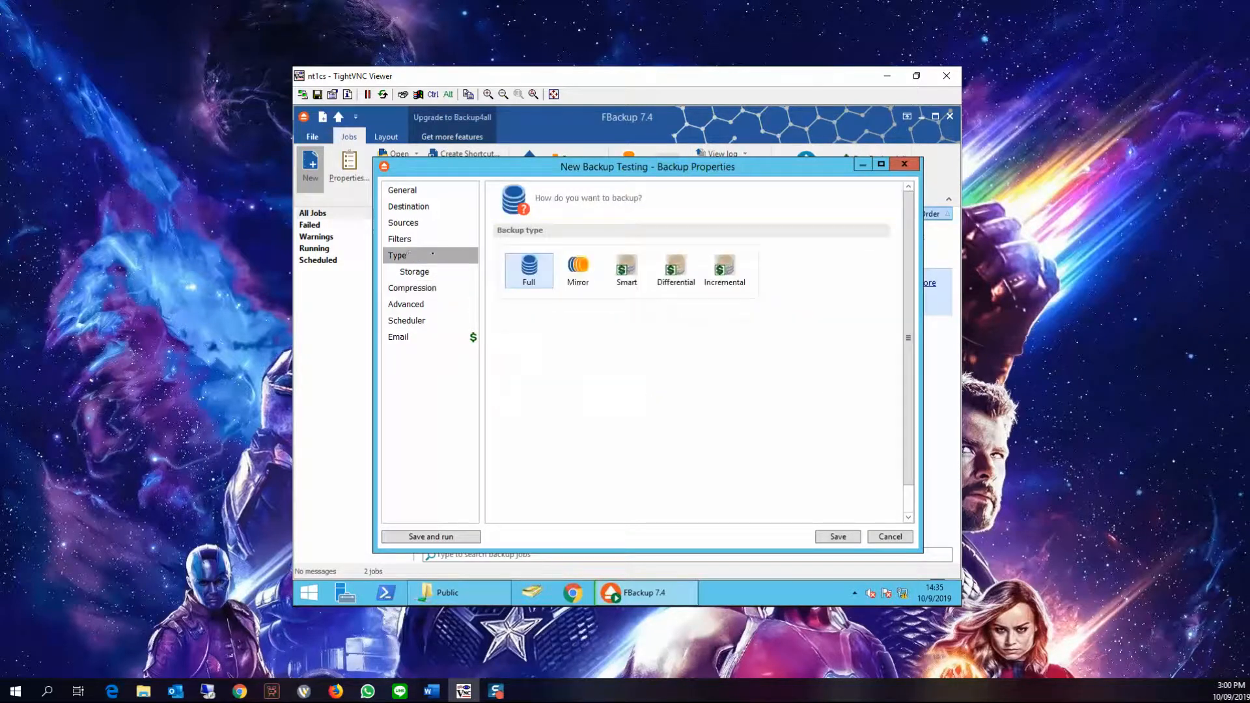
left_click(563, 264)
left_click(528, 267)
left_click(594, 269)
Review the Compression and Advanced pages, then add a new scheduled task from the Scheduler page
left_click(433, 289)
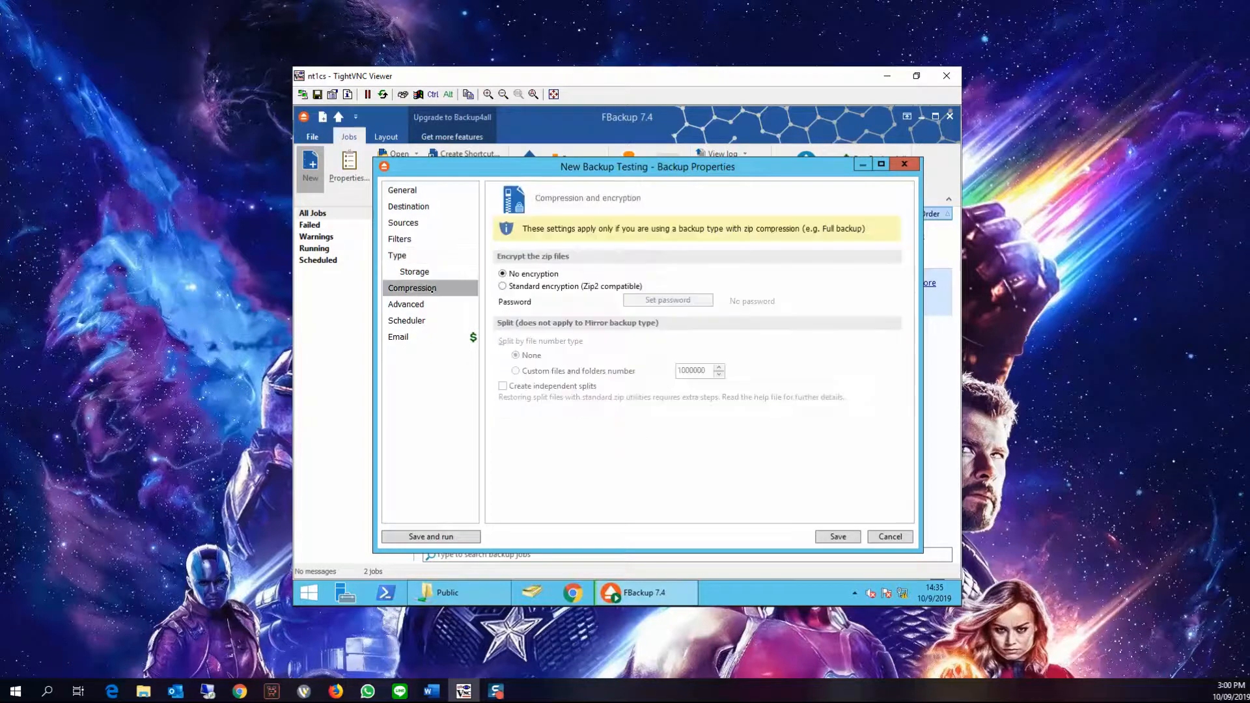
left_click(424, 304)
left_click(423, 320)
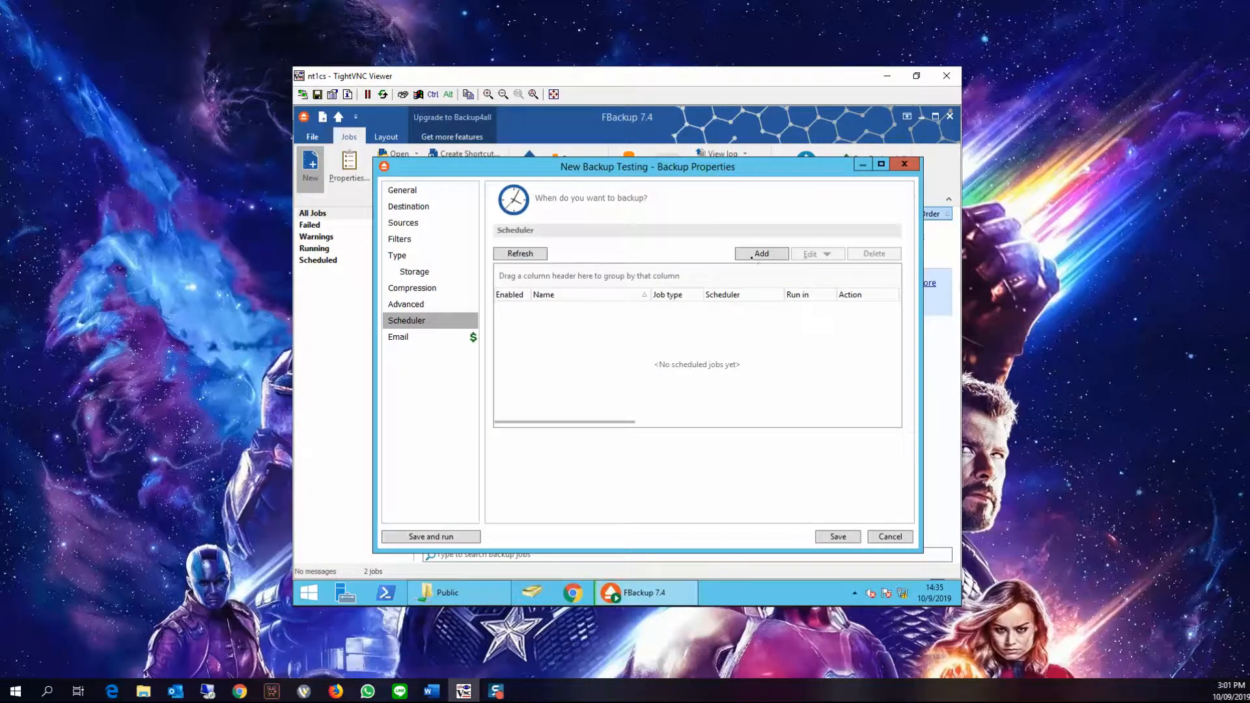
left_click(761, 253)
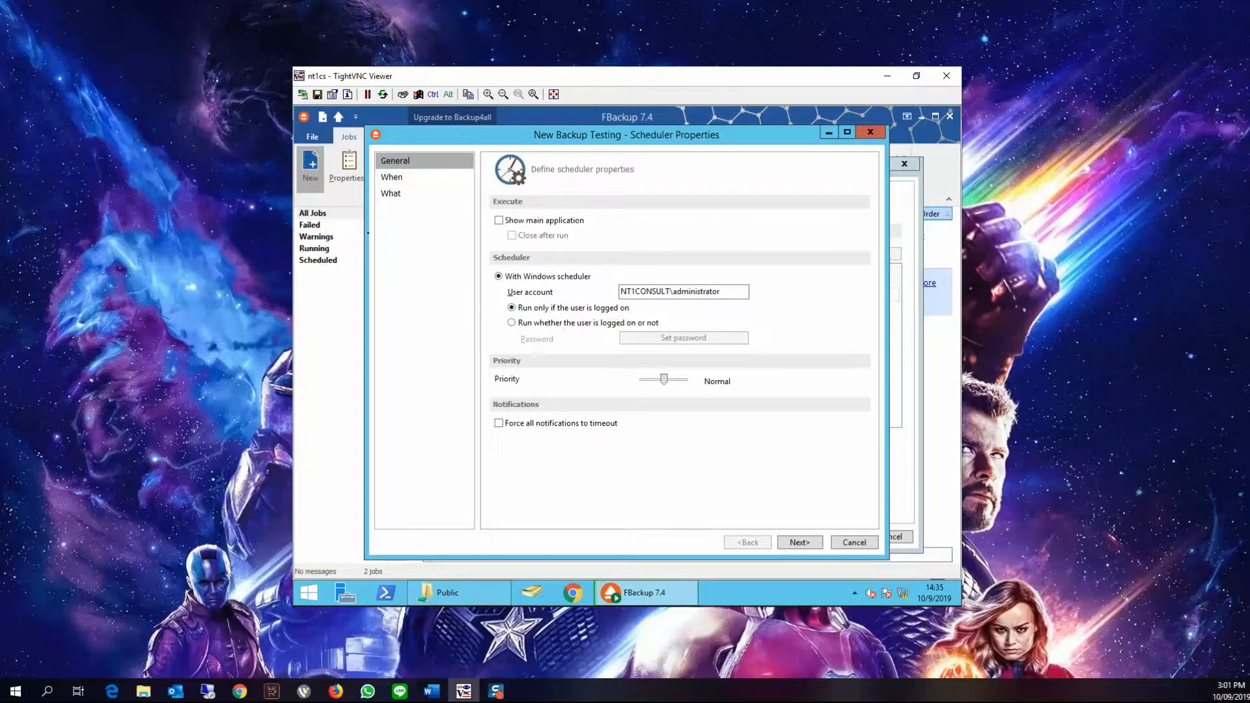
Add a one-time trigger at 03:10 on 10/9/2019 to the scheduled task, then finish the task and save the backup job
left_click(387, 182)
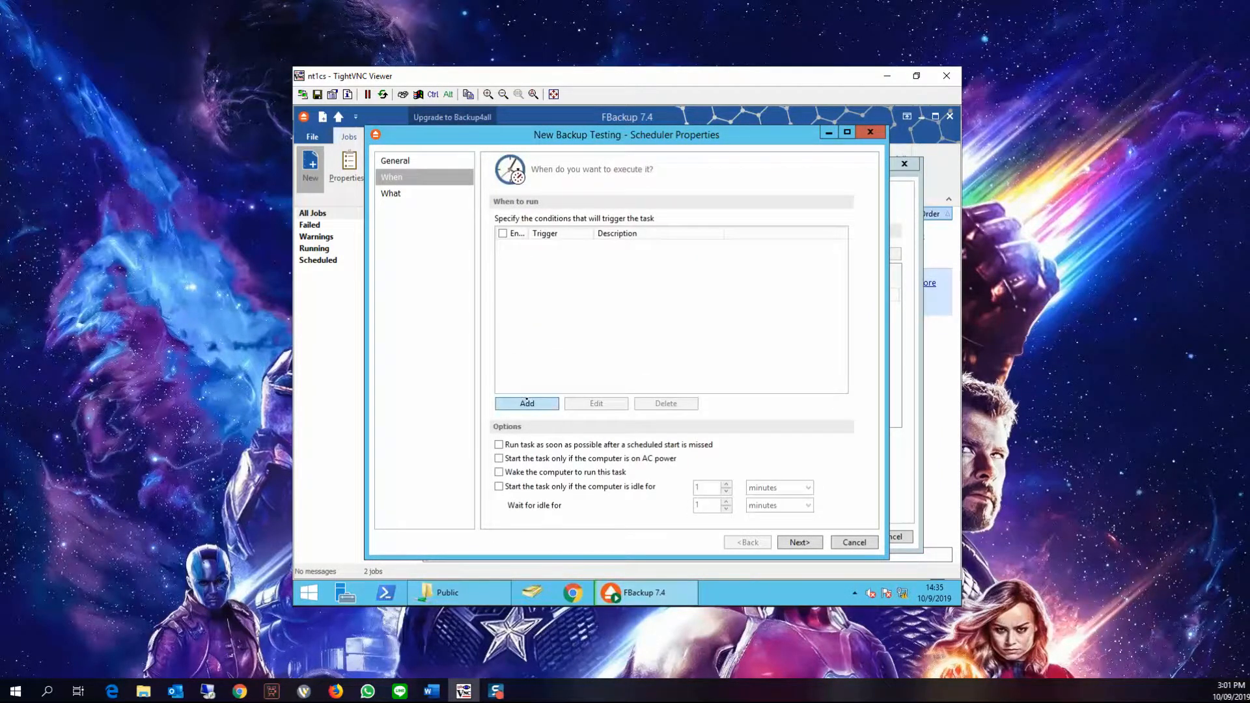
left_click(526, 401)
left_click(569, 299)
left_click(681, 242)
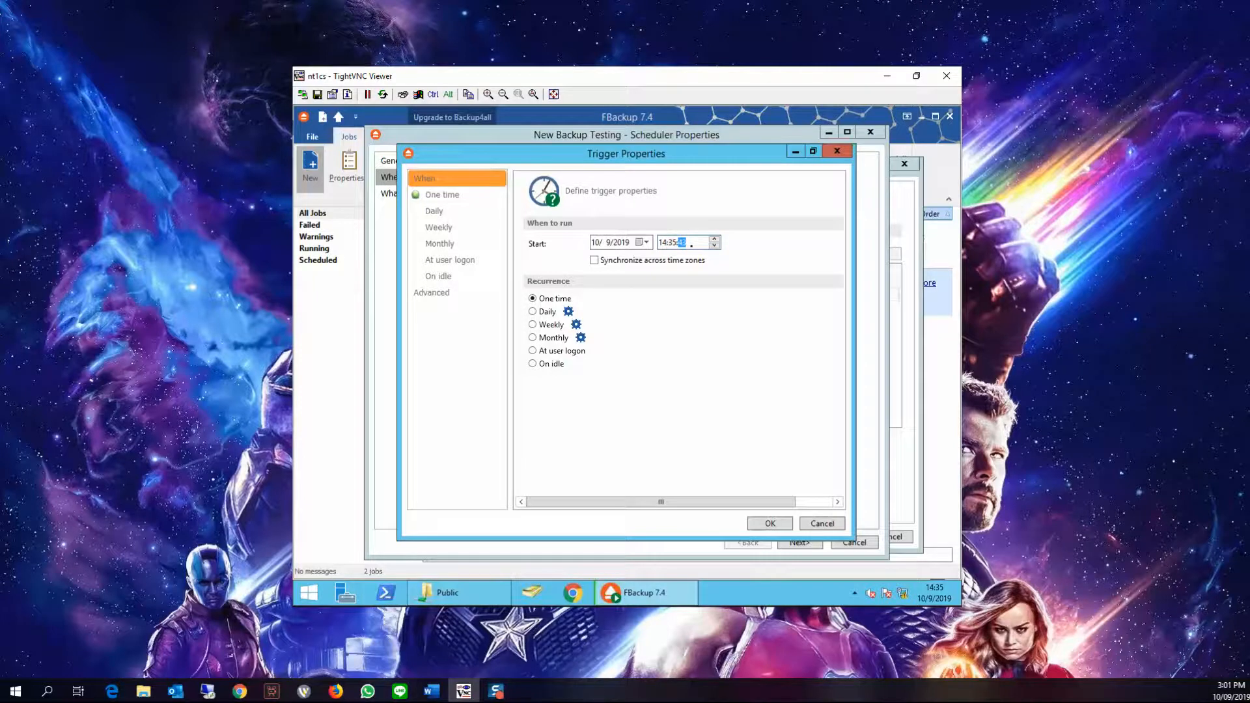
left_click(672, 243)
left_click(662, 242)
left_click(673, 243)
type("03:10")
key("Right")
left_click(781, 522)
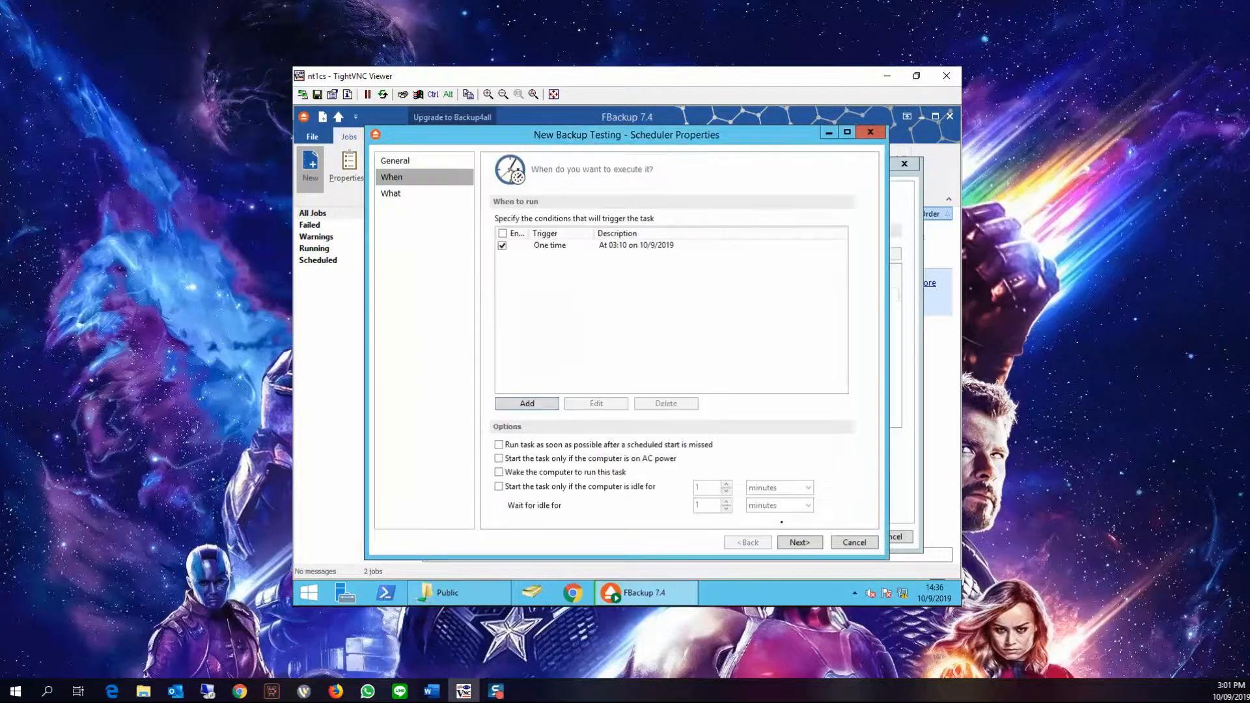
left_click(796, 543)
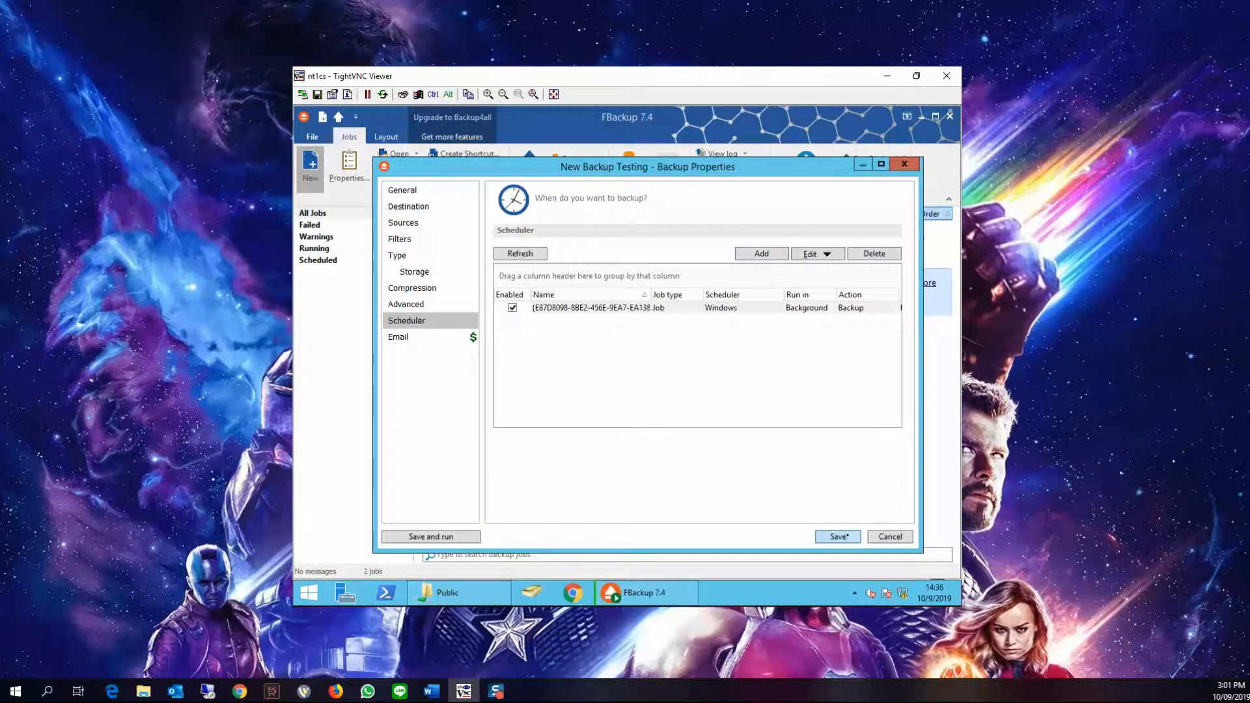
left_click(846, 534)
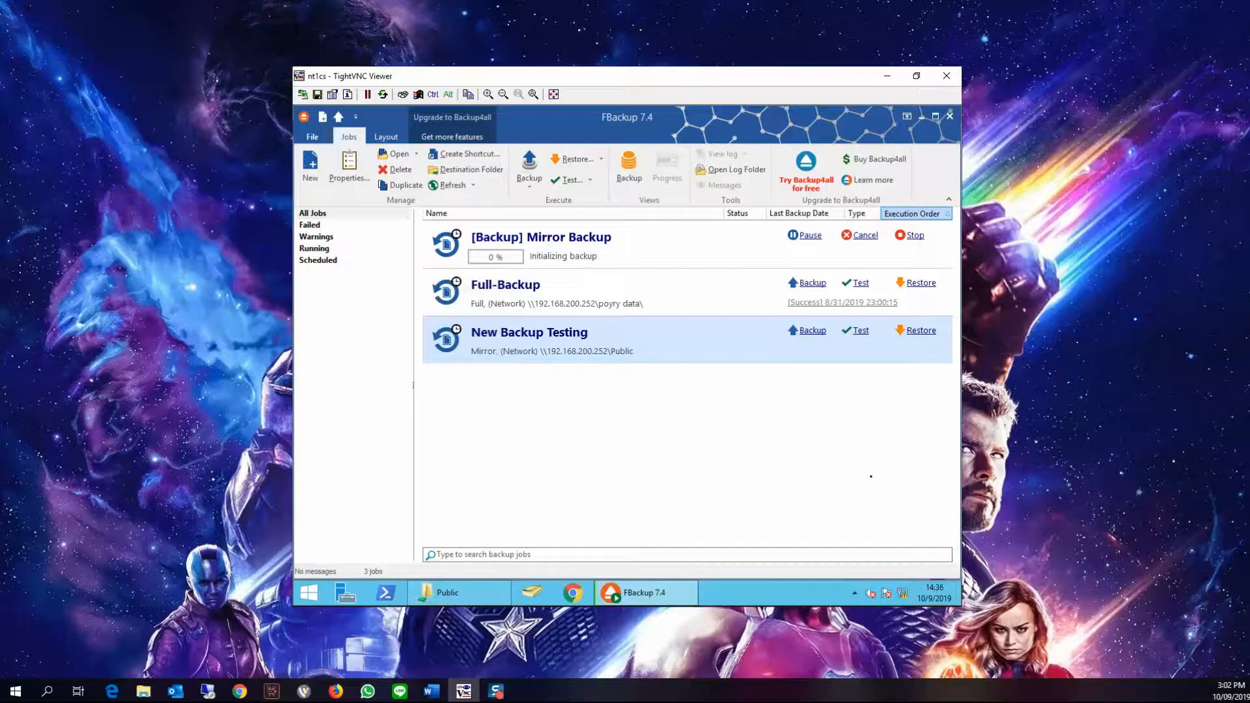
Reopen the New Backup Testing job's properties, change its scheduled one-time trigger to 14:40, and save the job
right_click(564, 333)
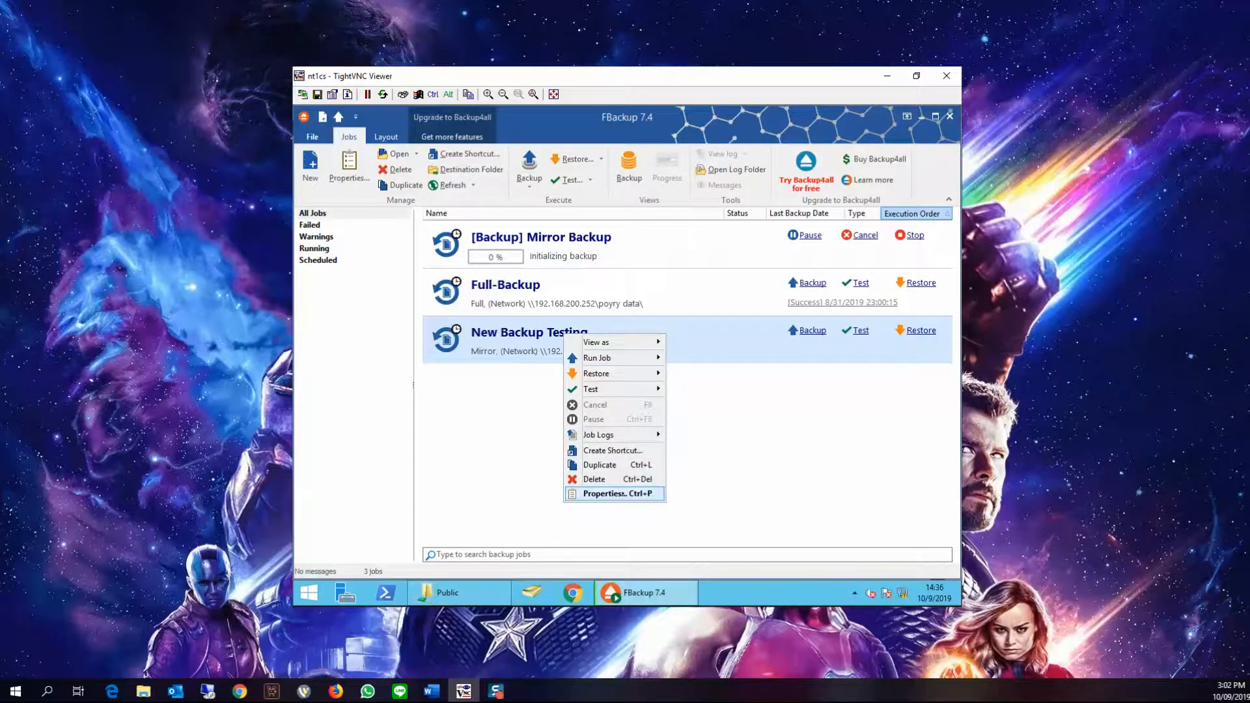
left_click(622, 492)
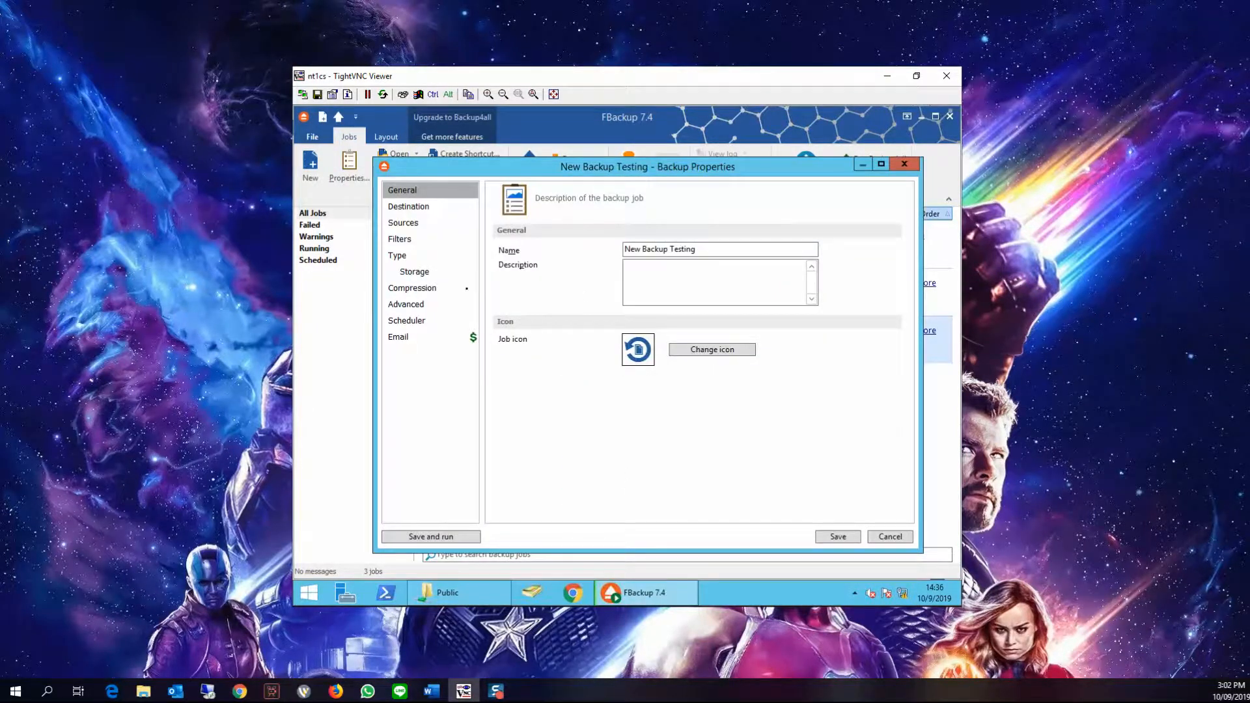
left_click(417, 287)
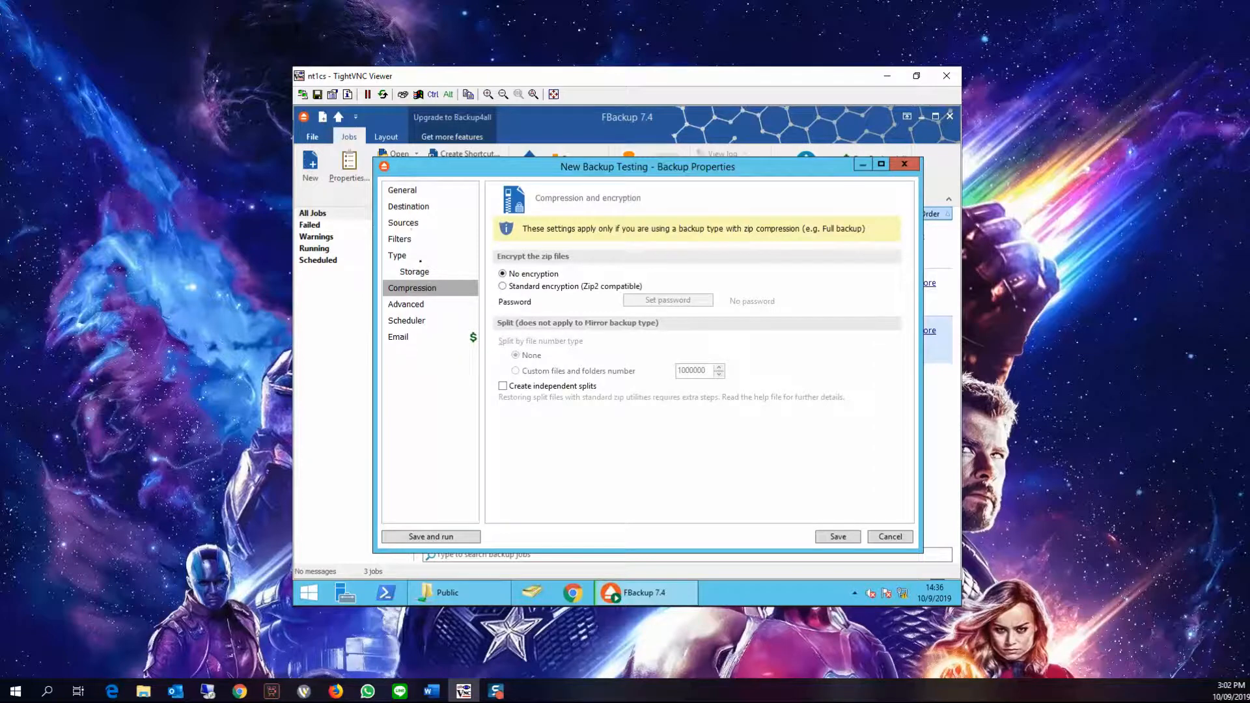
left_click(415, 318)
double_click(581, 309)
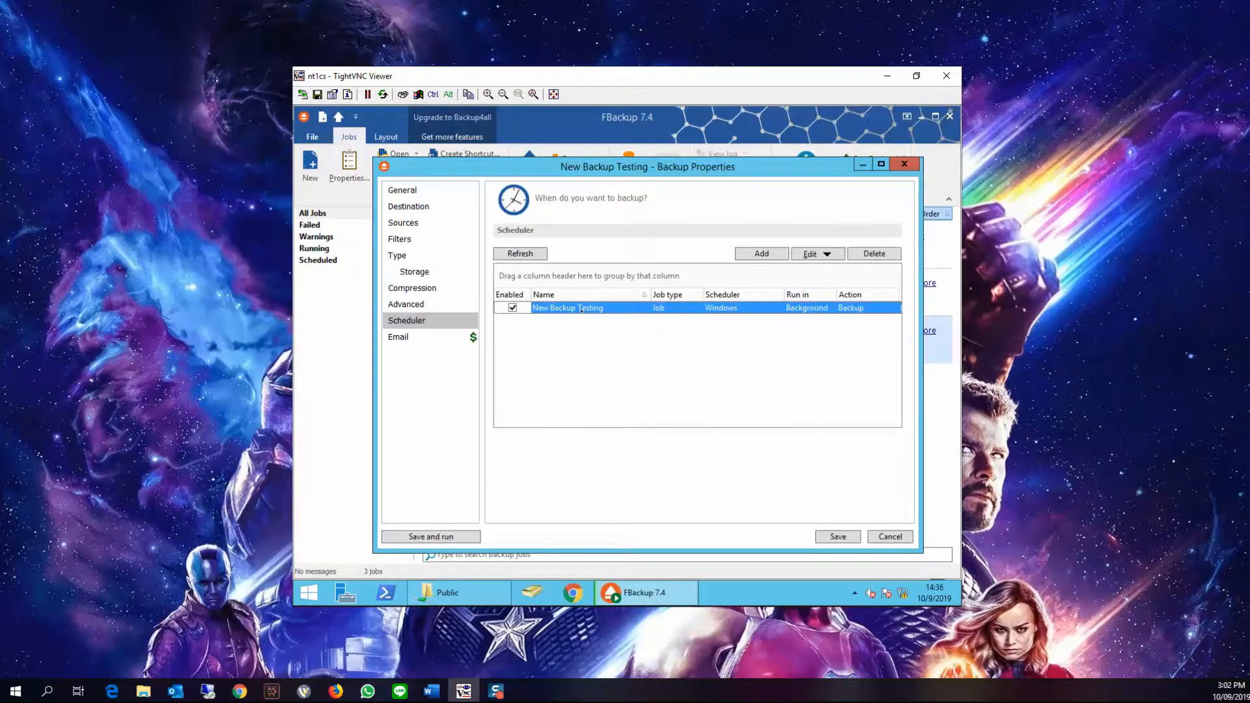
left_click(394, 177)
double_click(589, 246)
left_click(662, 242)
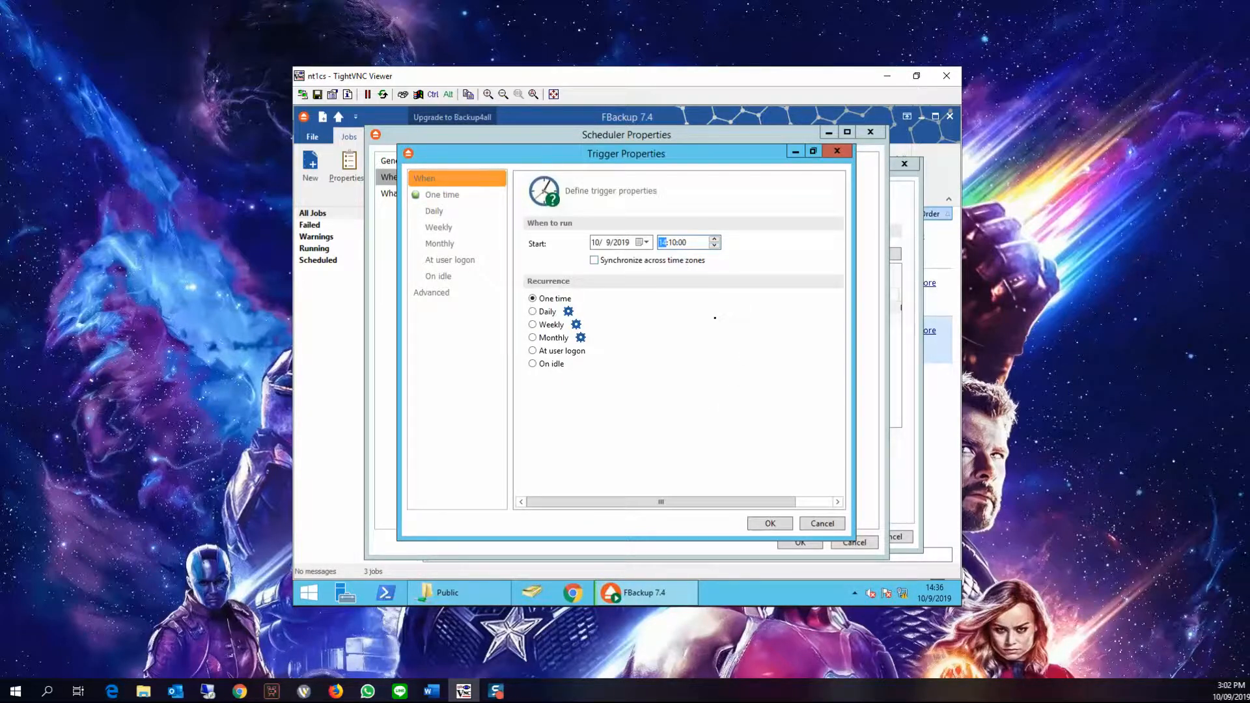
left_click(672, 243)
left_click(769, 522)
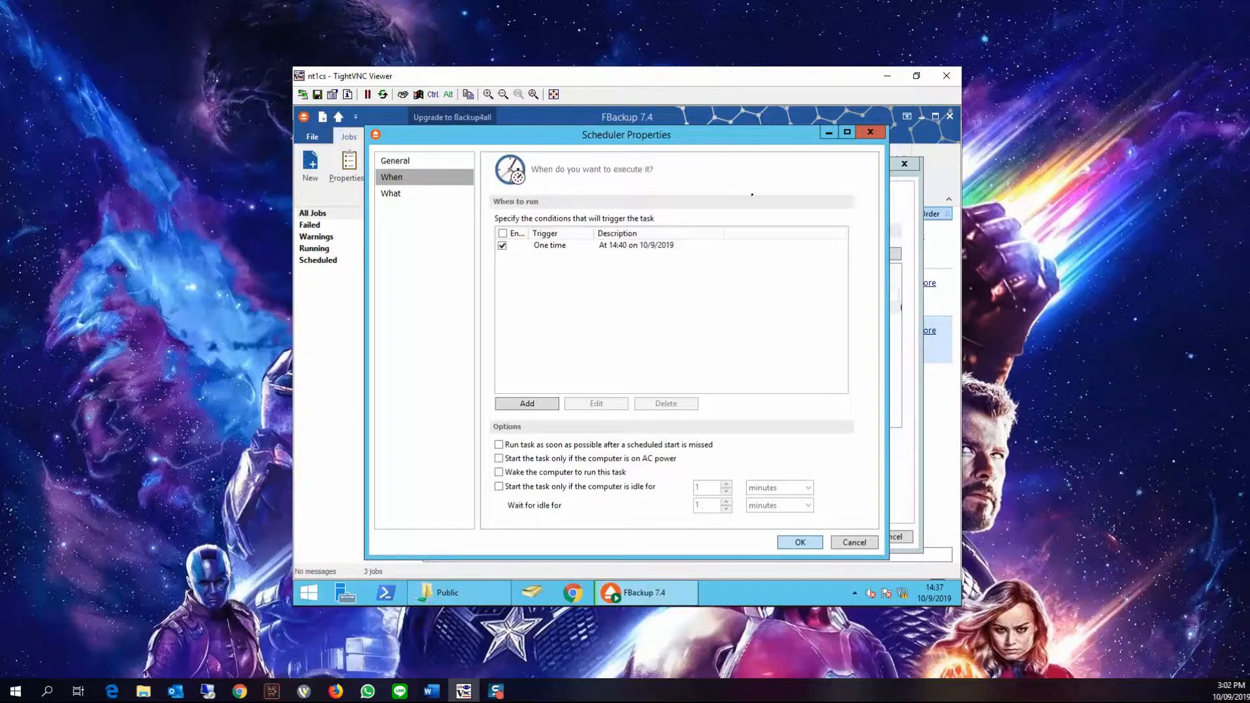
left_click(796, 543)
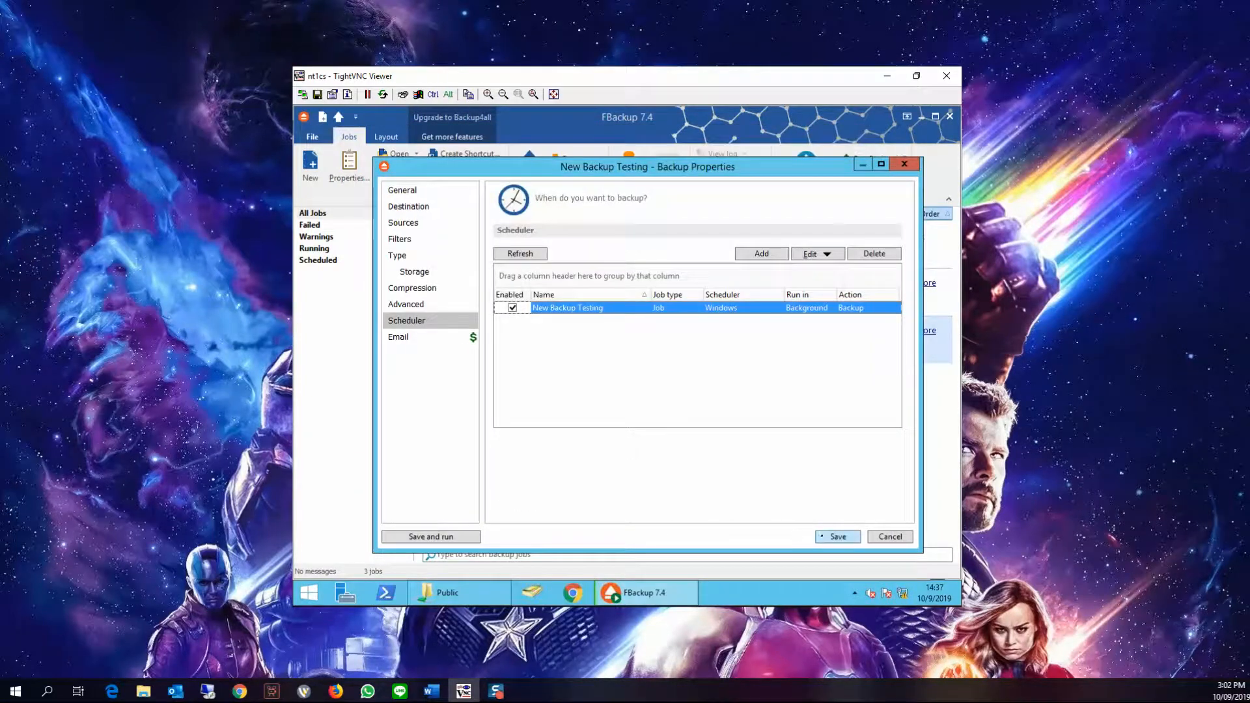
left_click(821, 536)
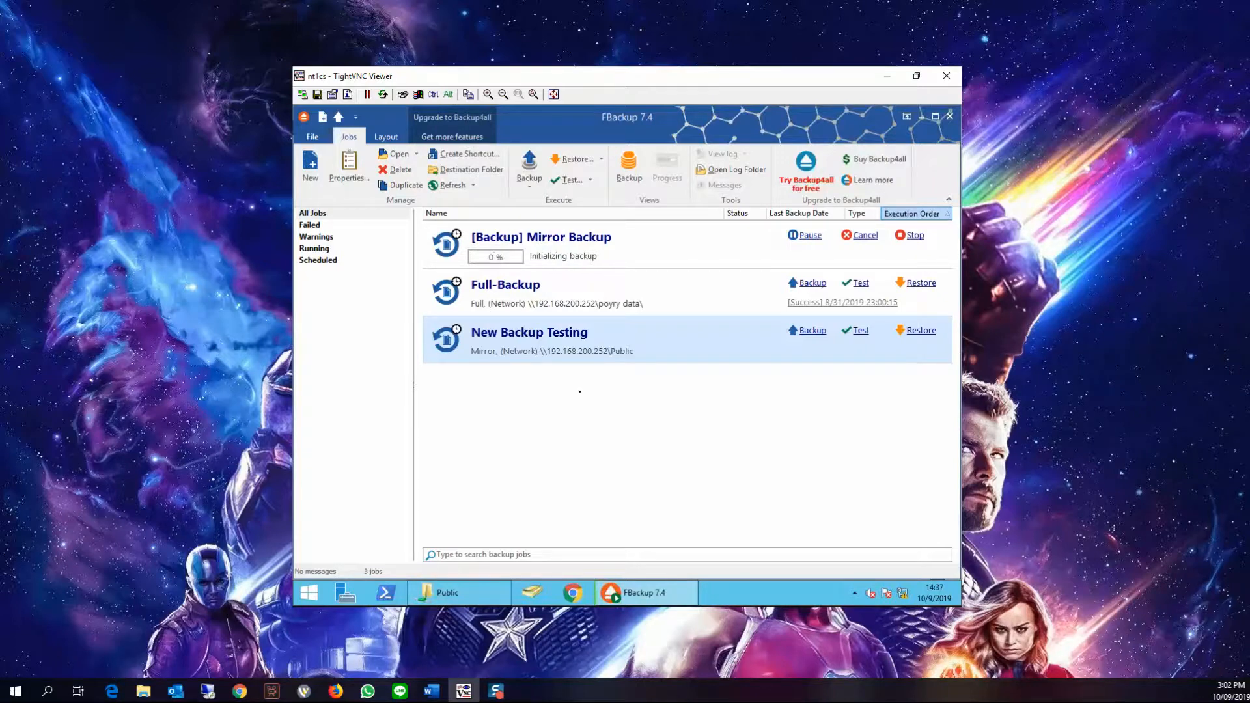
Check the Scheduled and All Jobs lists, then open and close the job's latest backup log
left_click(325, 259)
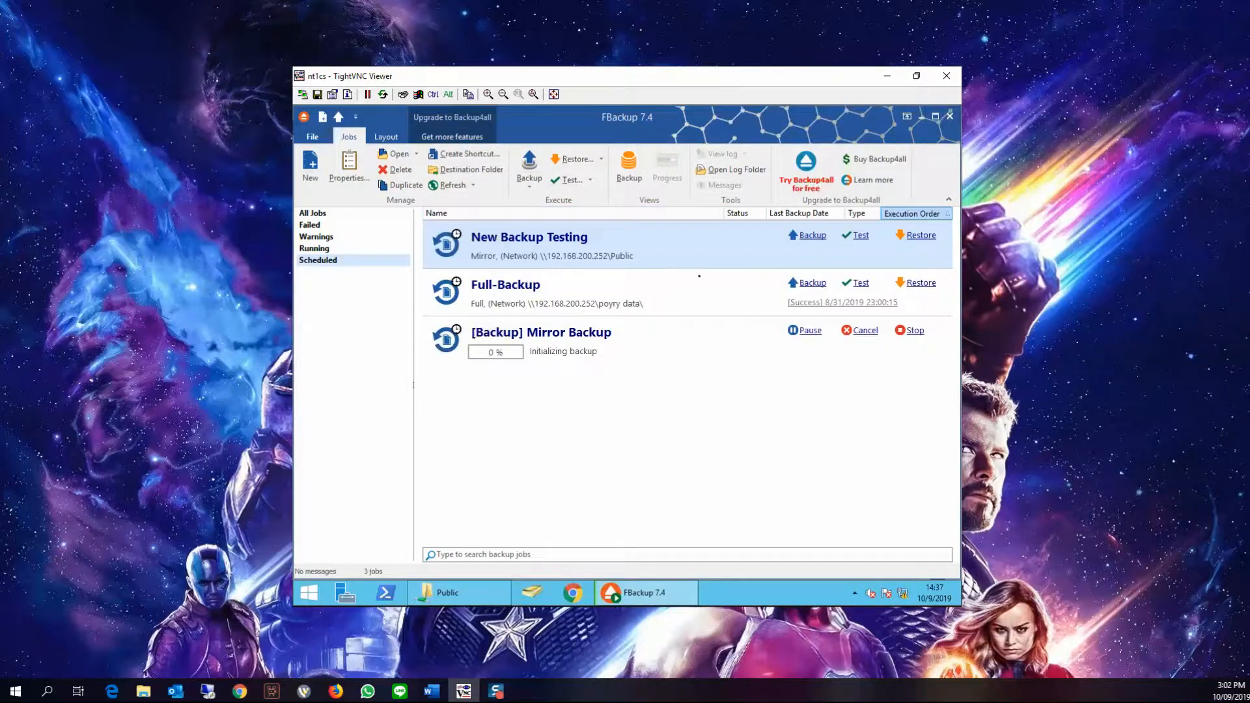
left_click(333, 217)
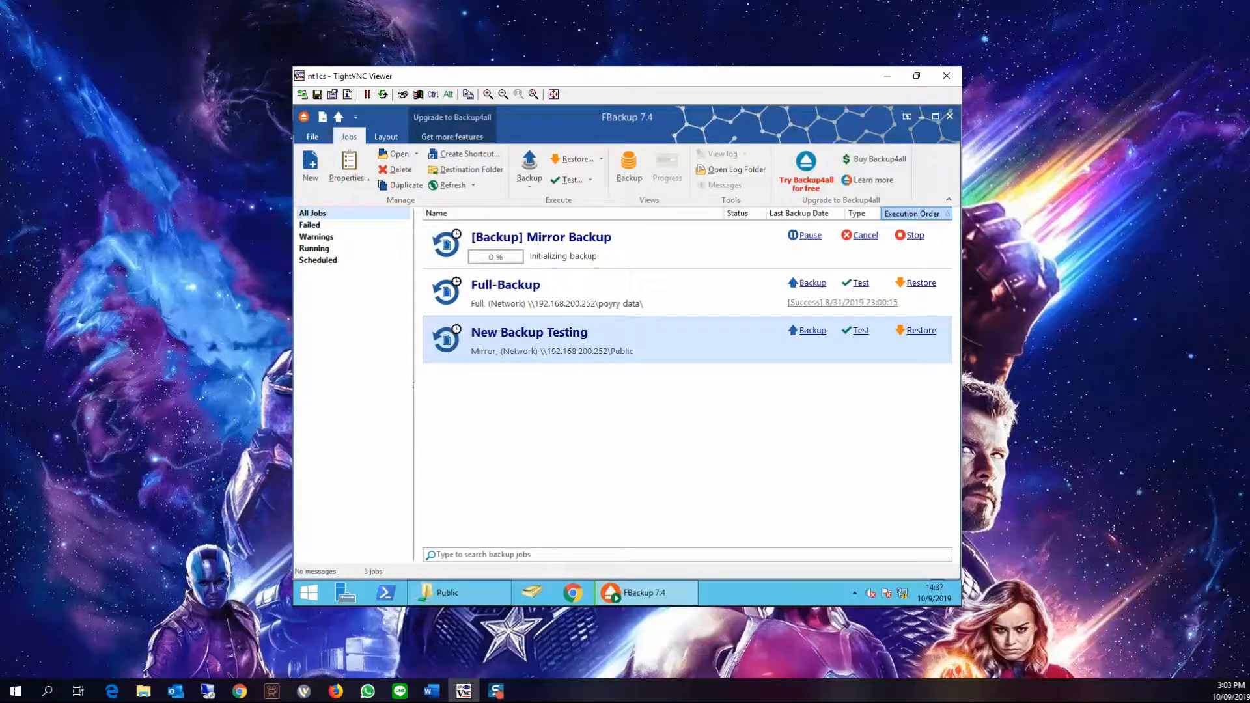
key("shift+F10")
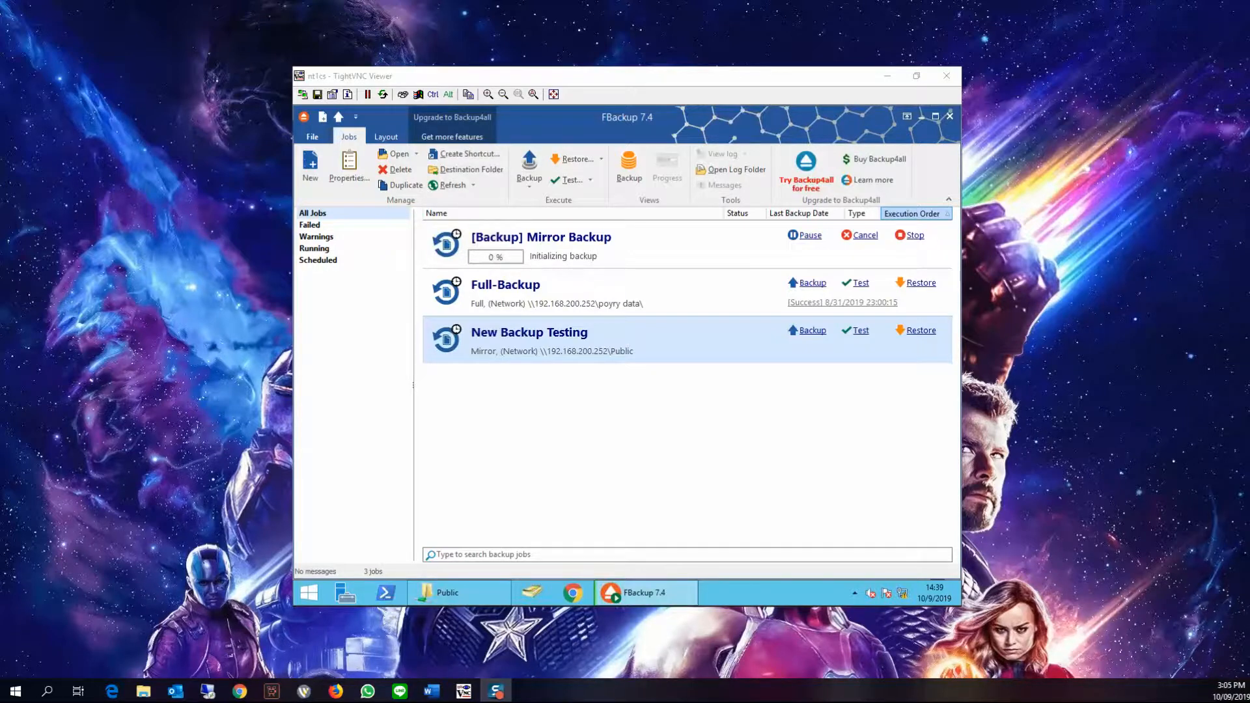
left_click(600, 397)
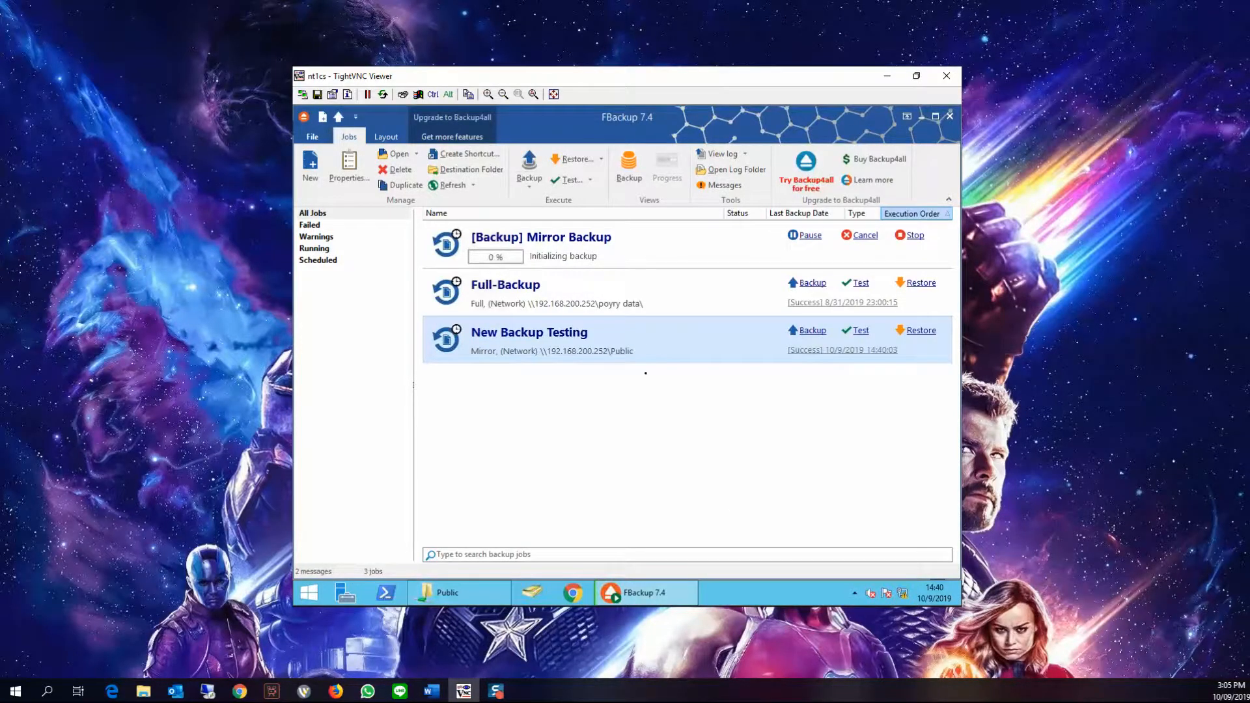
left_click(786, 350)
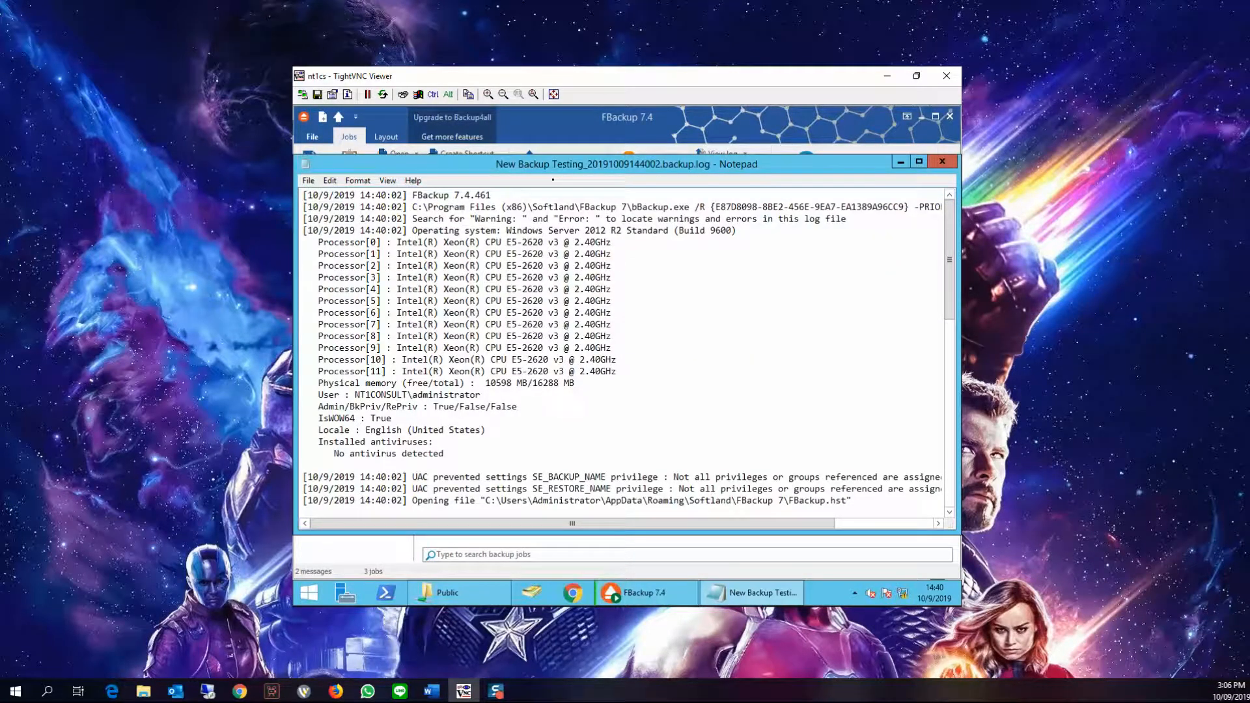
left_click(942, 161)
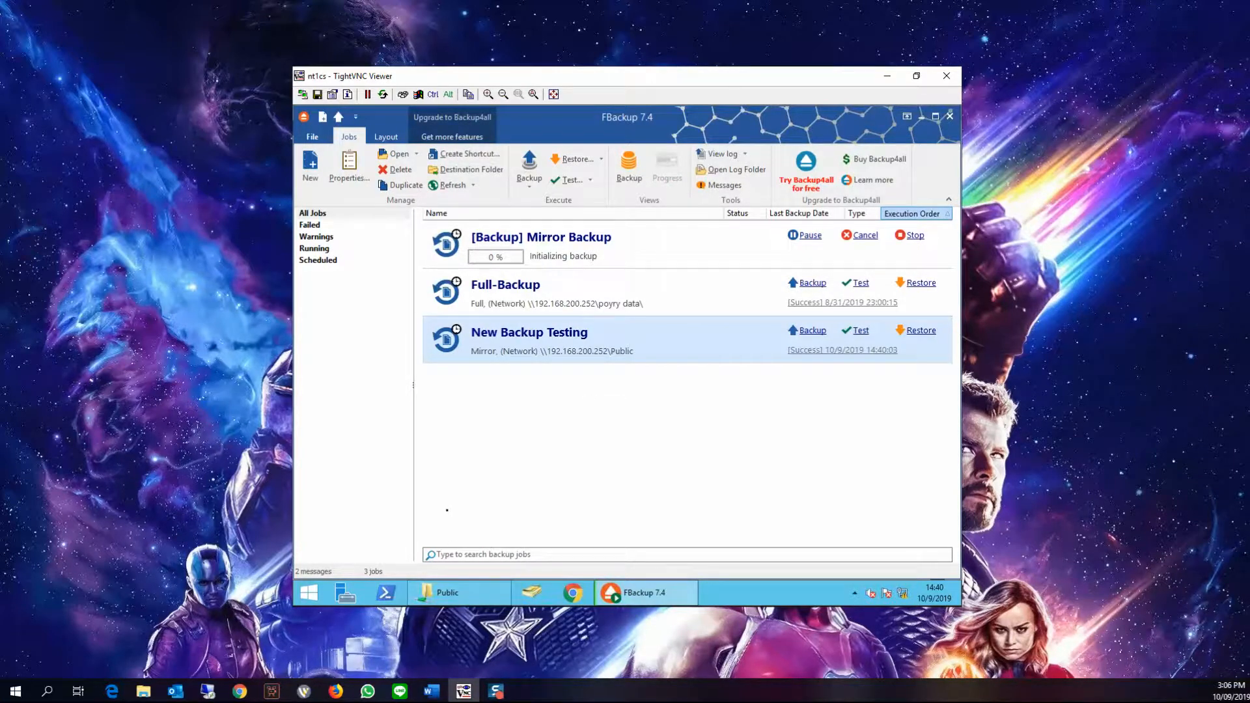
Open the D\BK folder on the Public network share to inspect the mirrored files
left_click(456, 592)
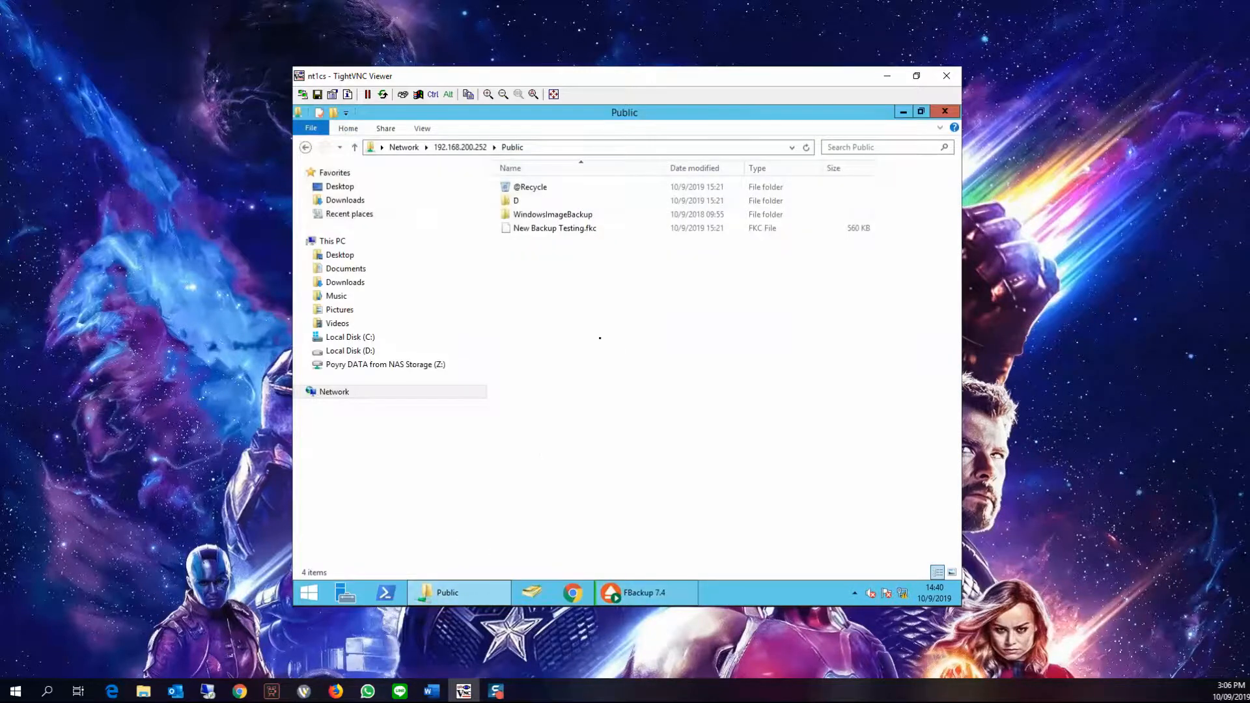
double_click(522, 200)
double_click(527, 188)
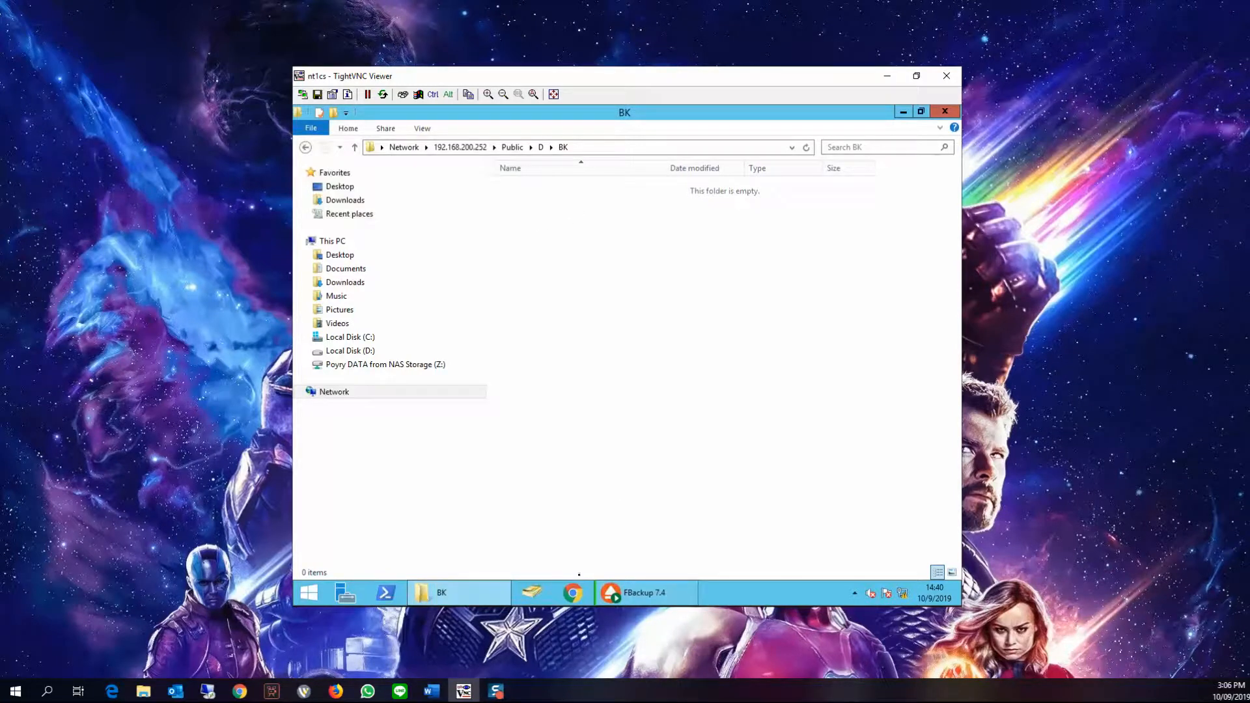
left_click(572, 592)
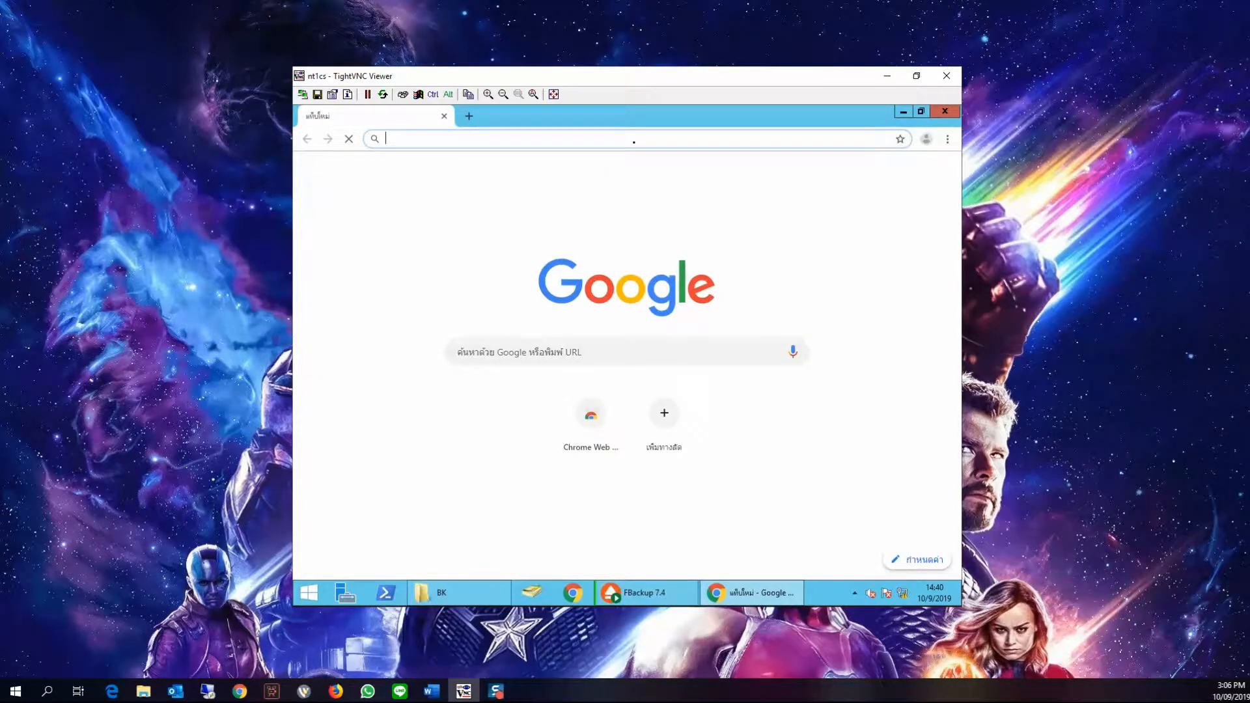
type("192")
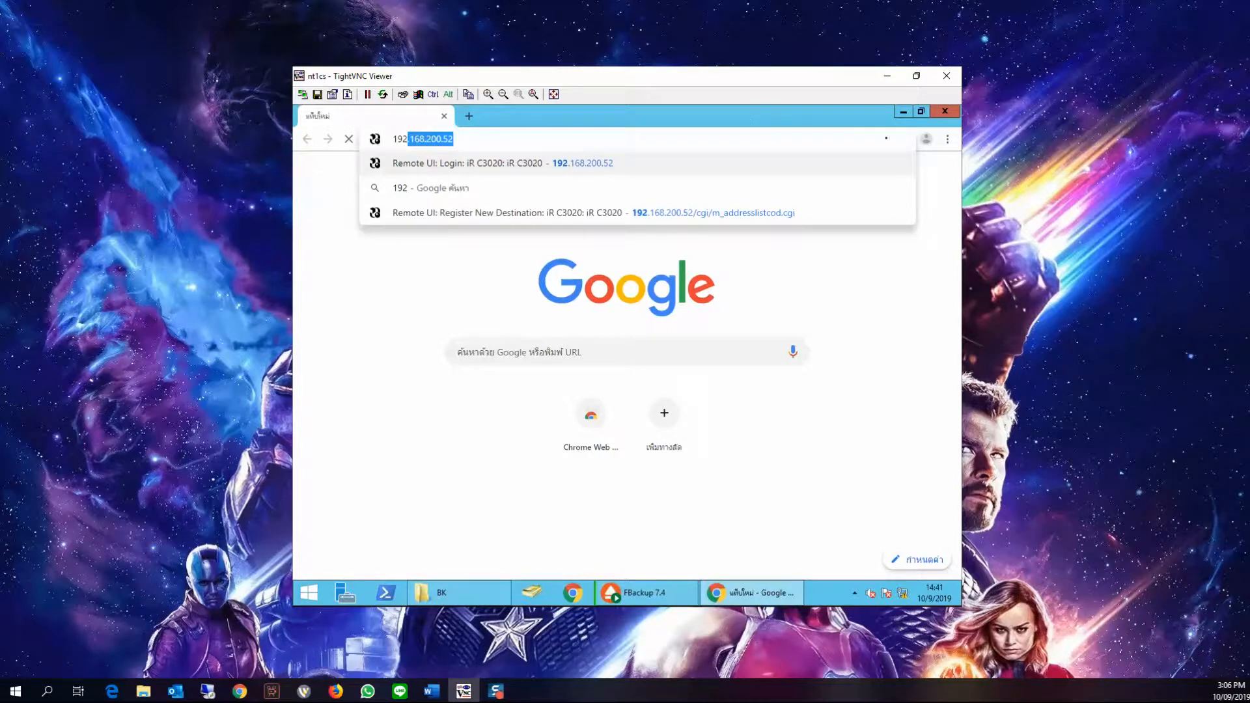
key("Right")
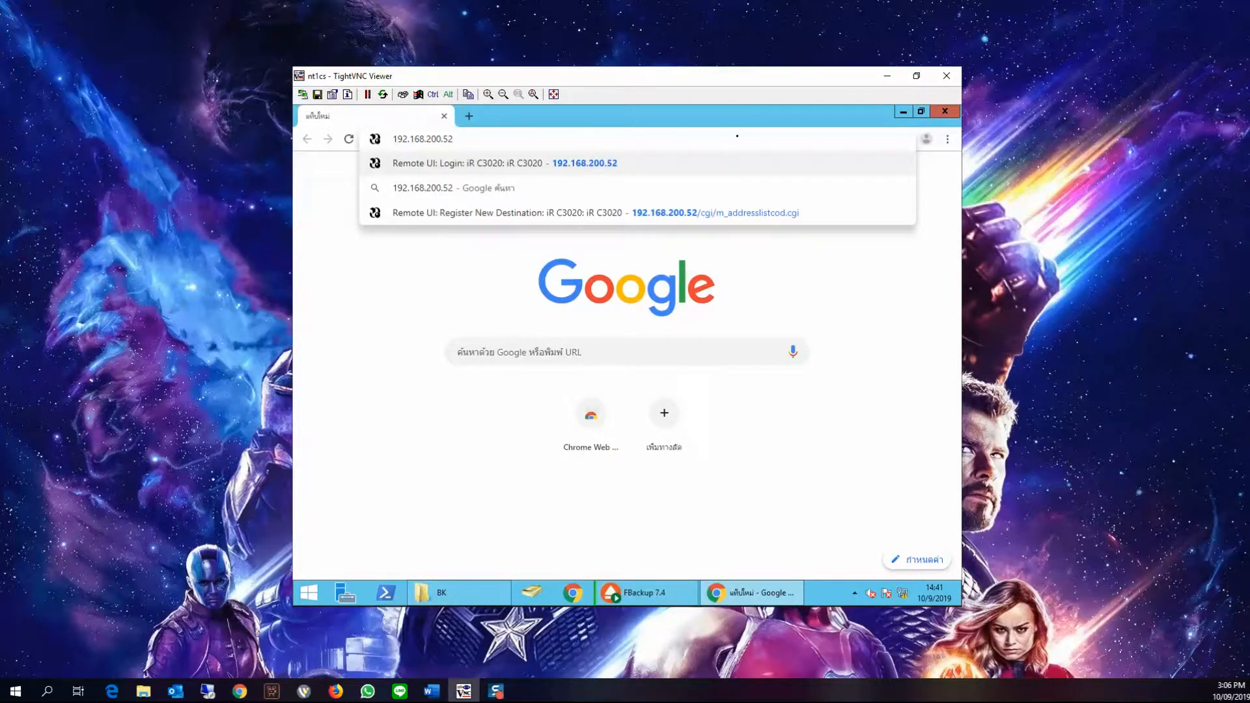
type("2")
key("Return")
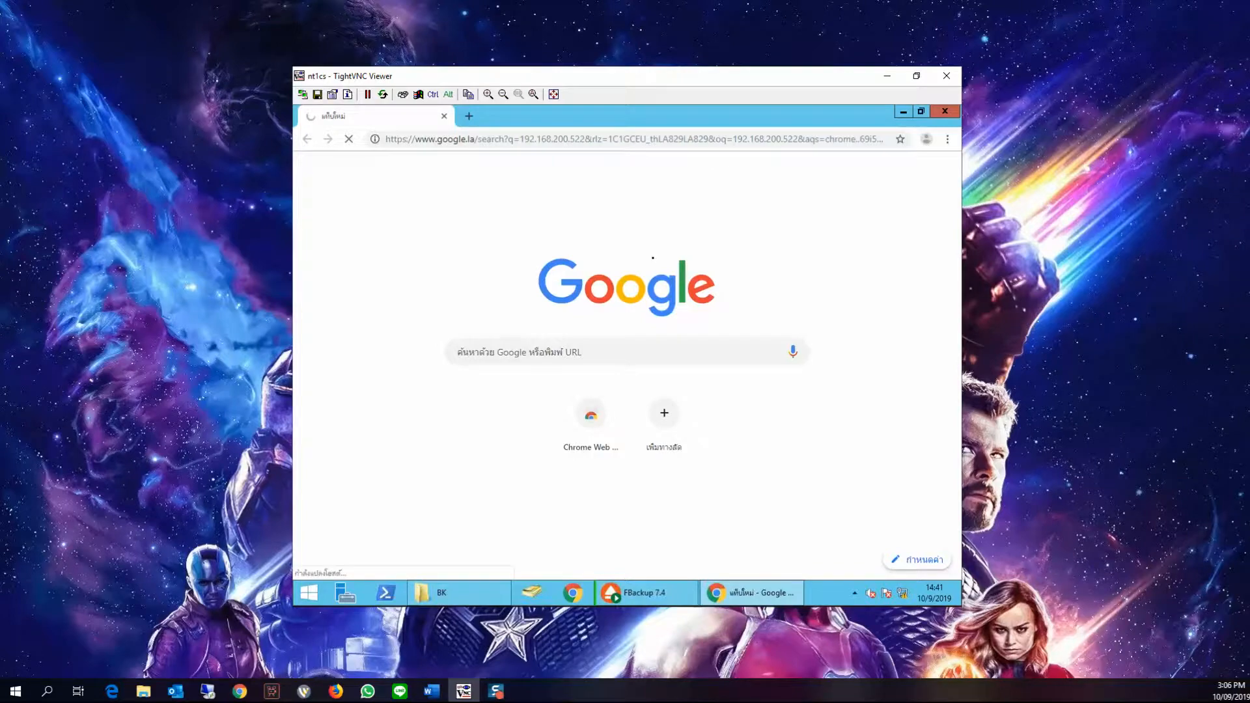
left_click(944, 110)
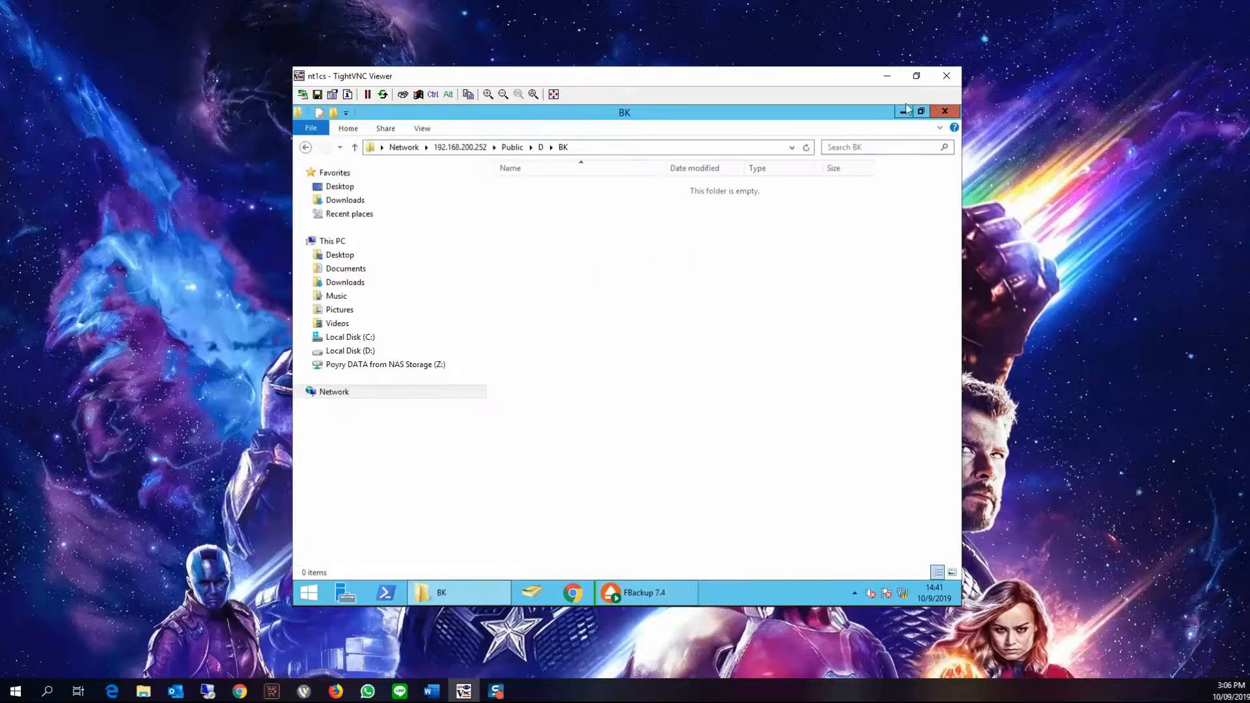
Minimize the remote viewer and open 192.168.200.150 in the local Chrome browser
left_click(887, 75)
left_click(239, 691)
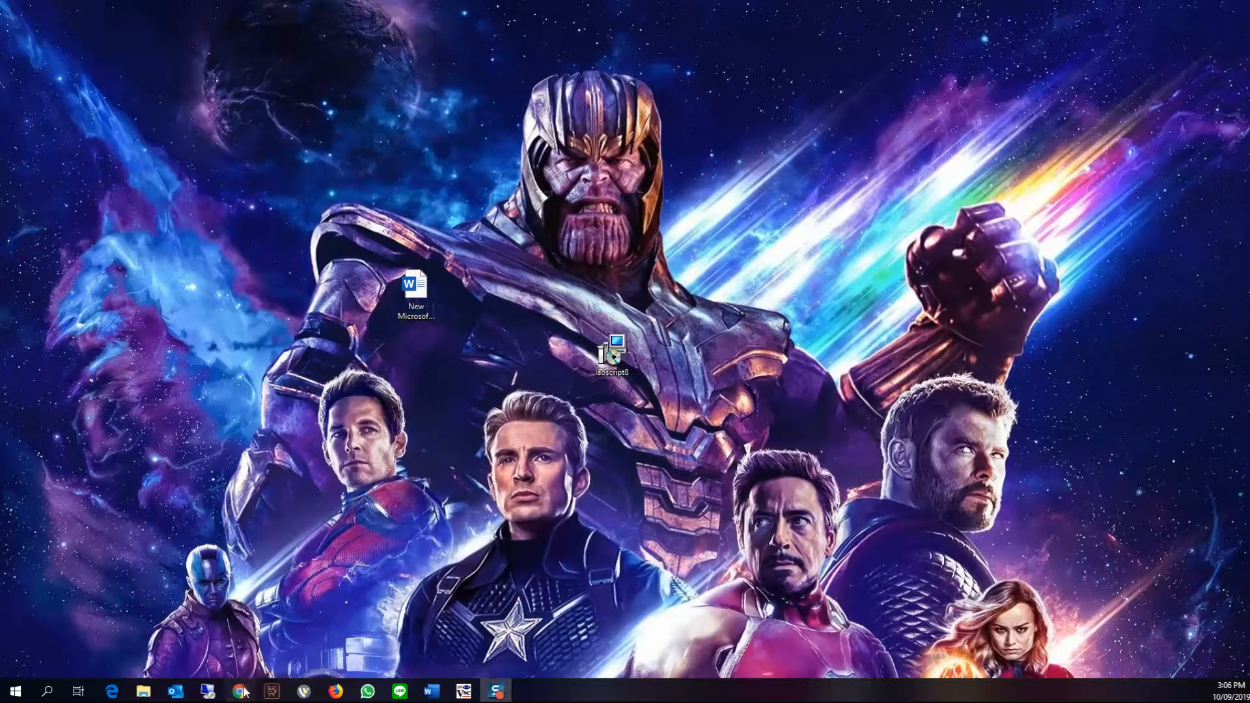
left_click(339, 10)
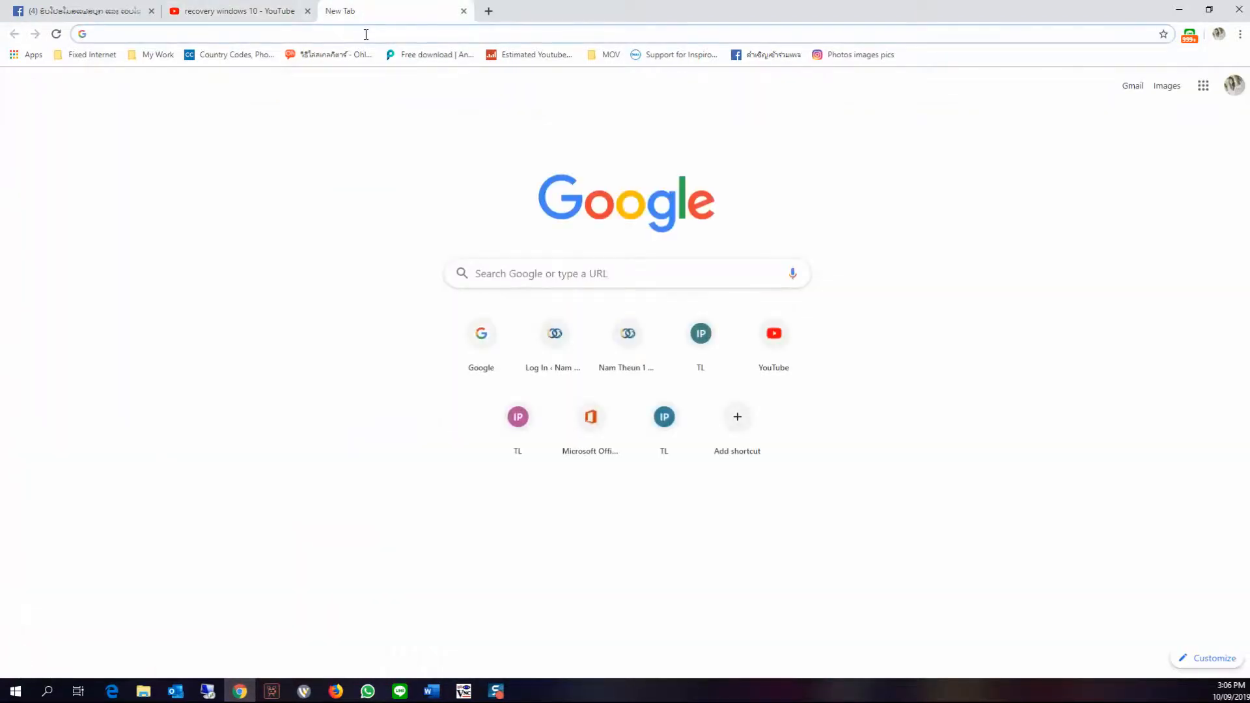
type("192.168.0.1")
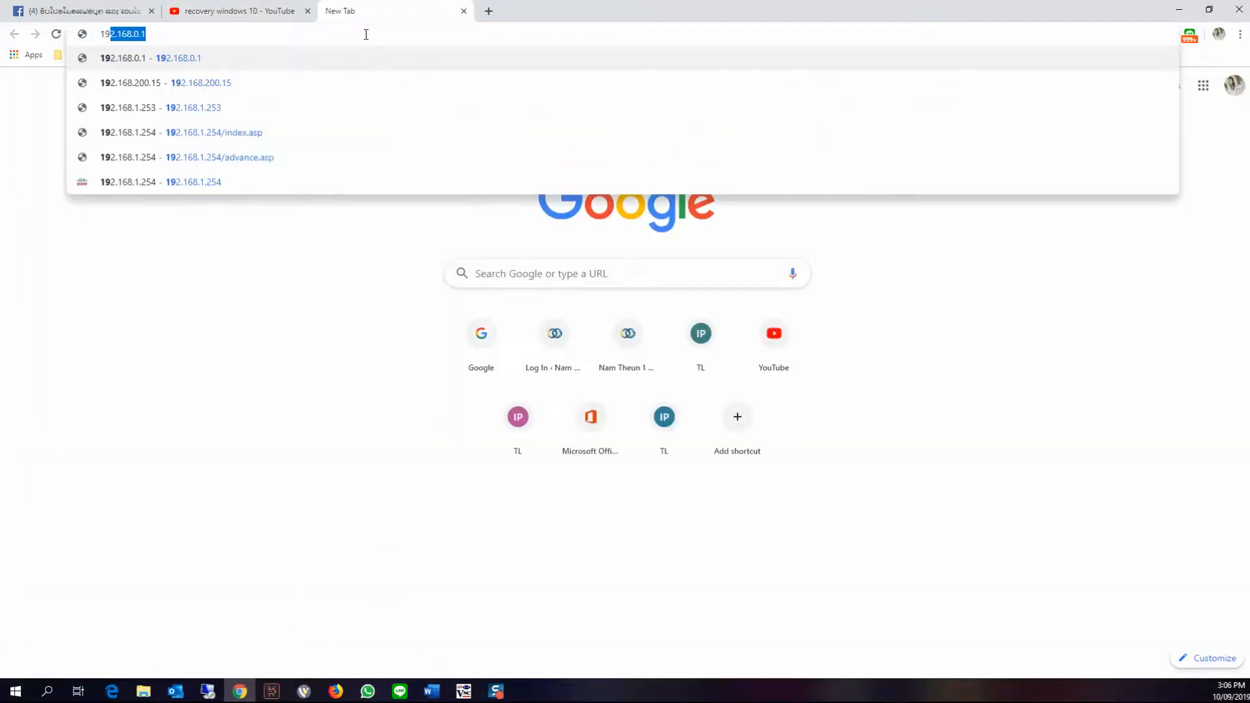
key("Down")
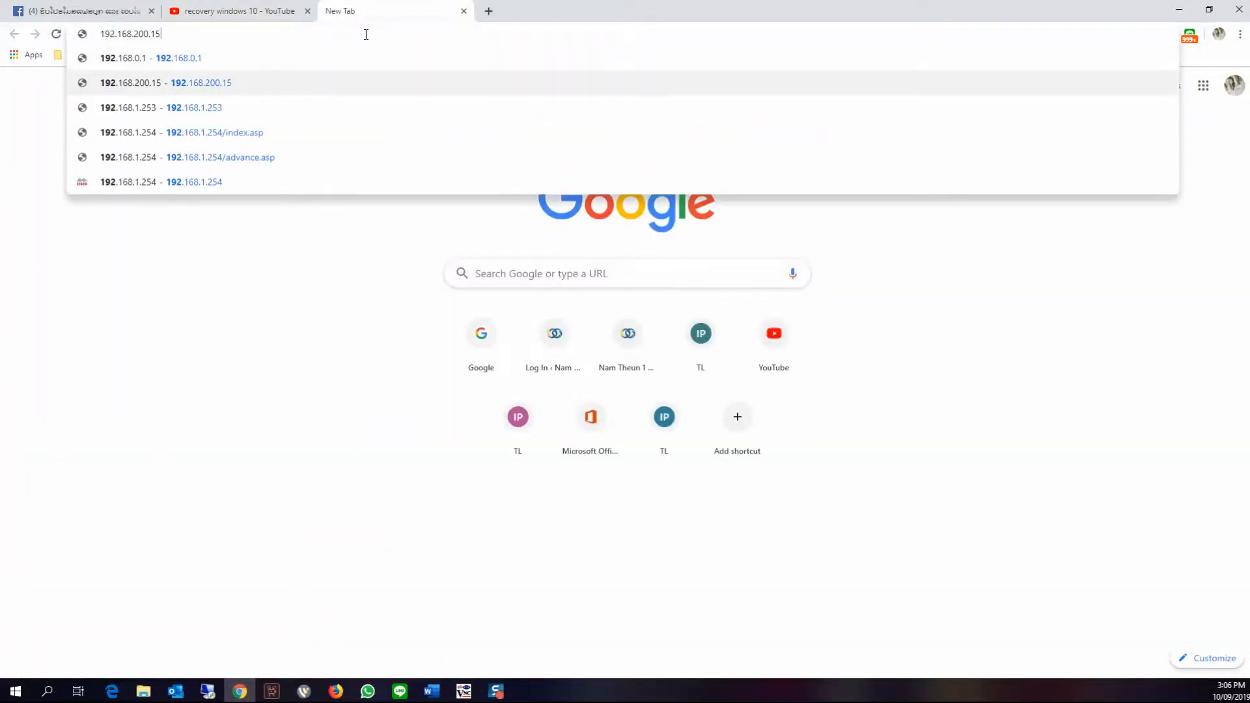
key("BackSpace")
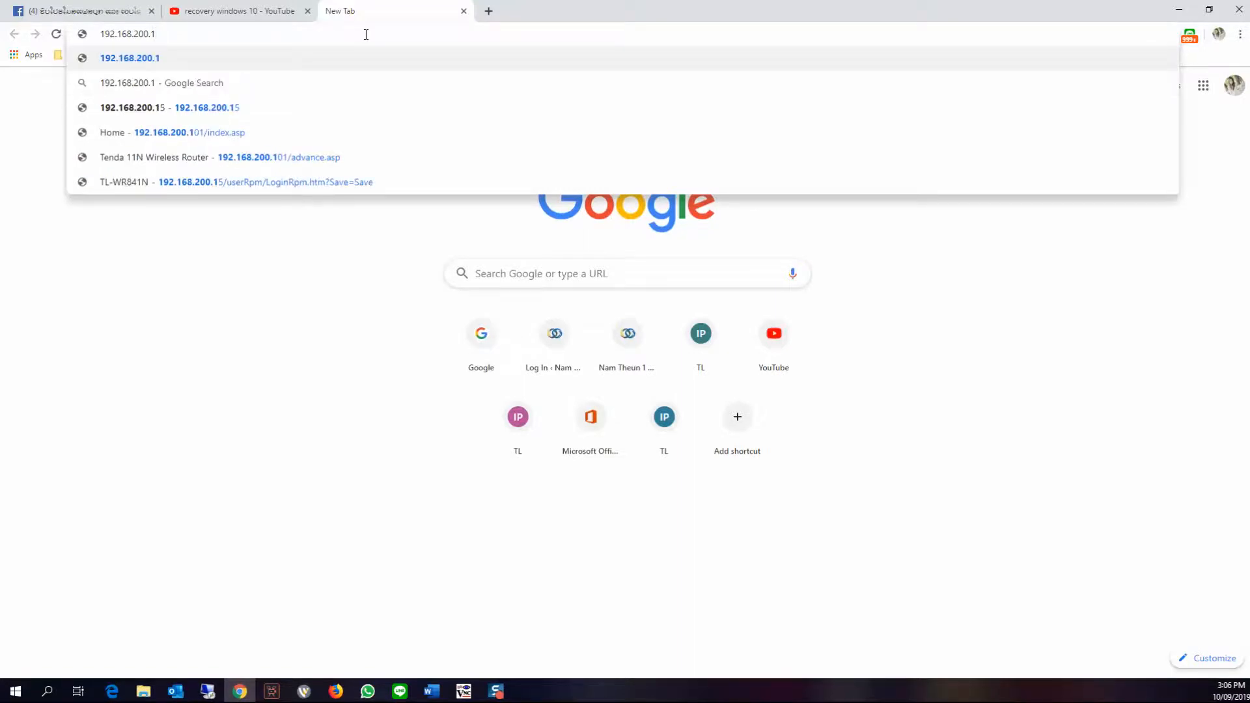
type("60")
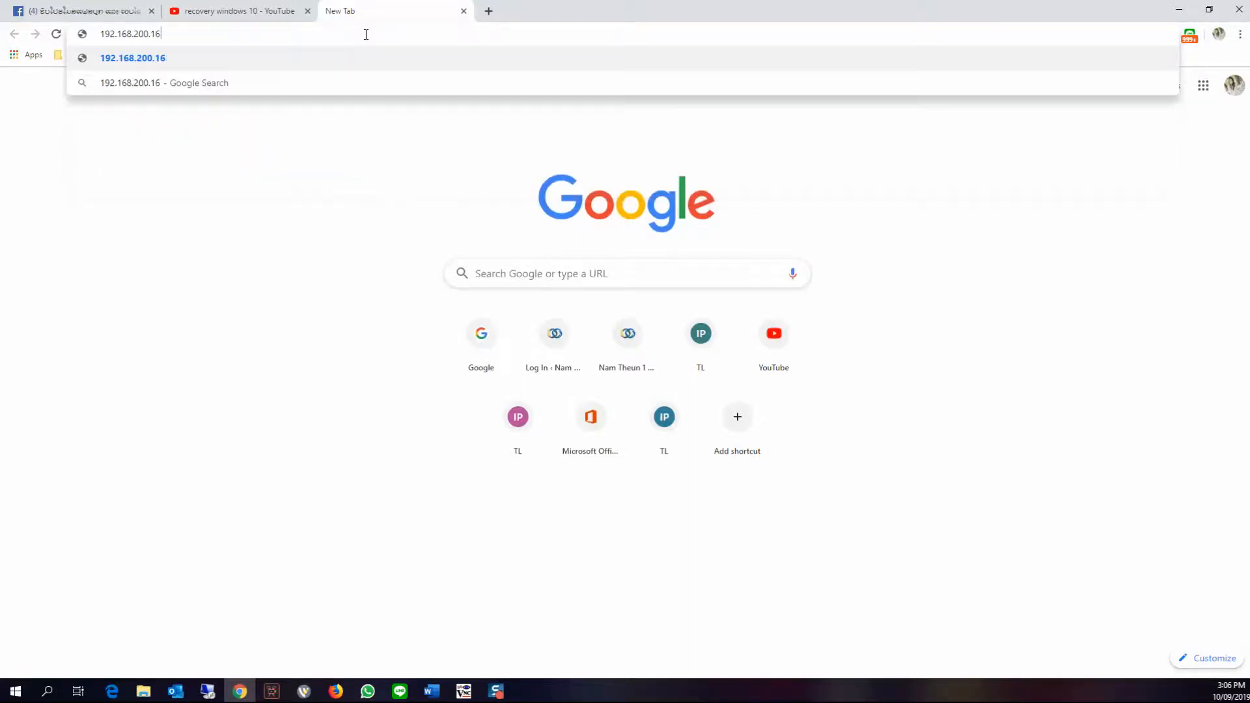
key("BackSpace")
key("BackSpace")
type("50")
key("Return")
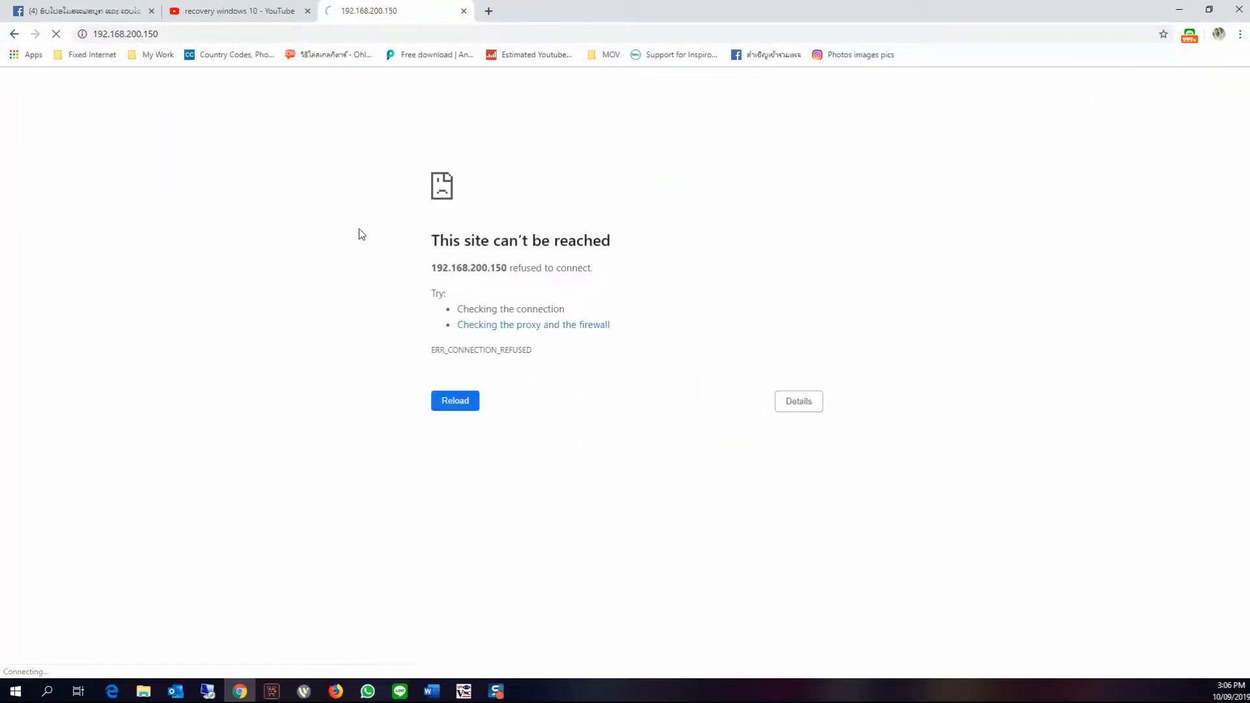
left_click_drag(175, 34, 81, 34)
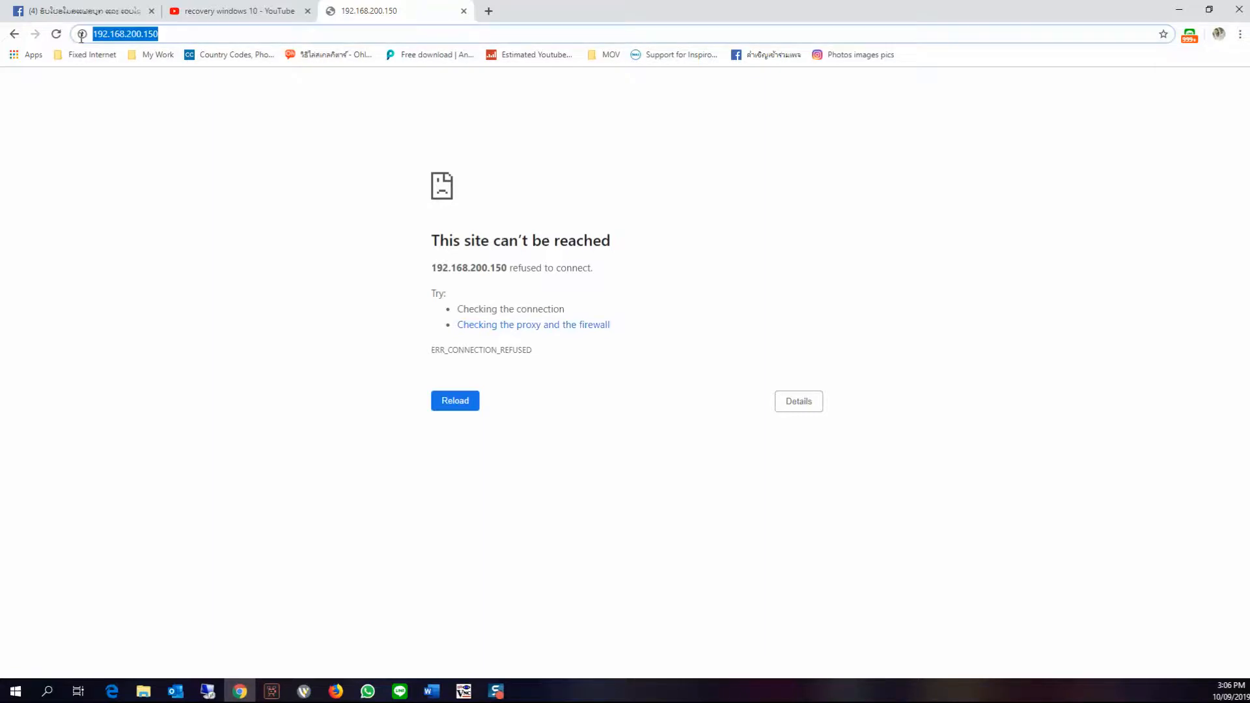
type("https://1")
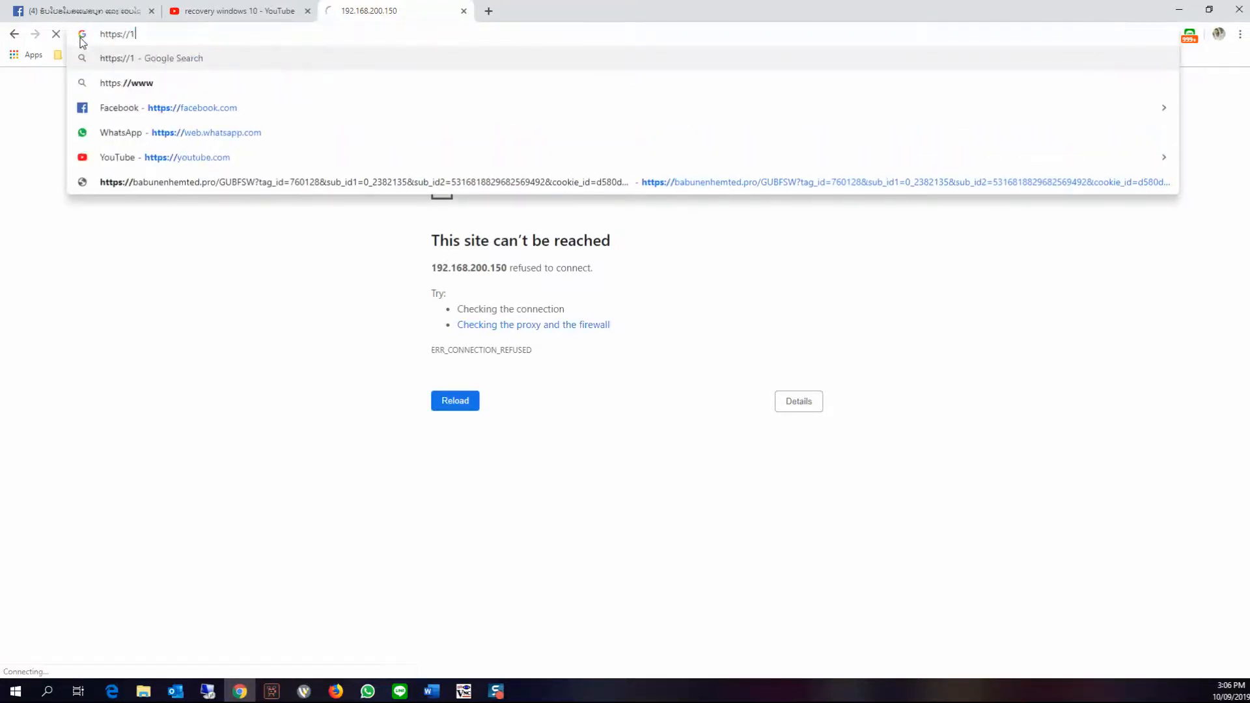
type("92.168.")
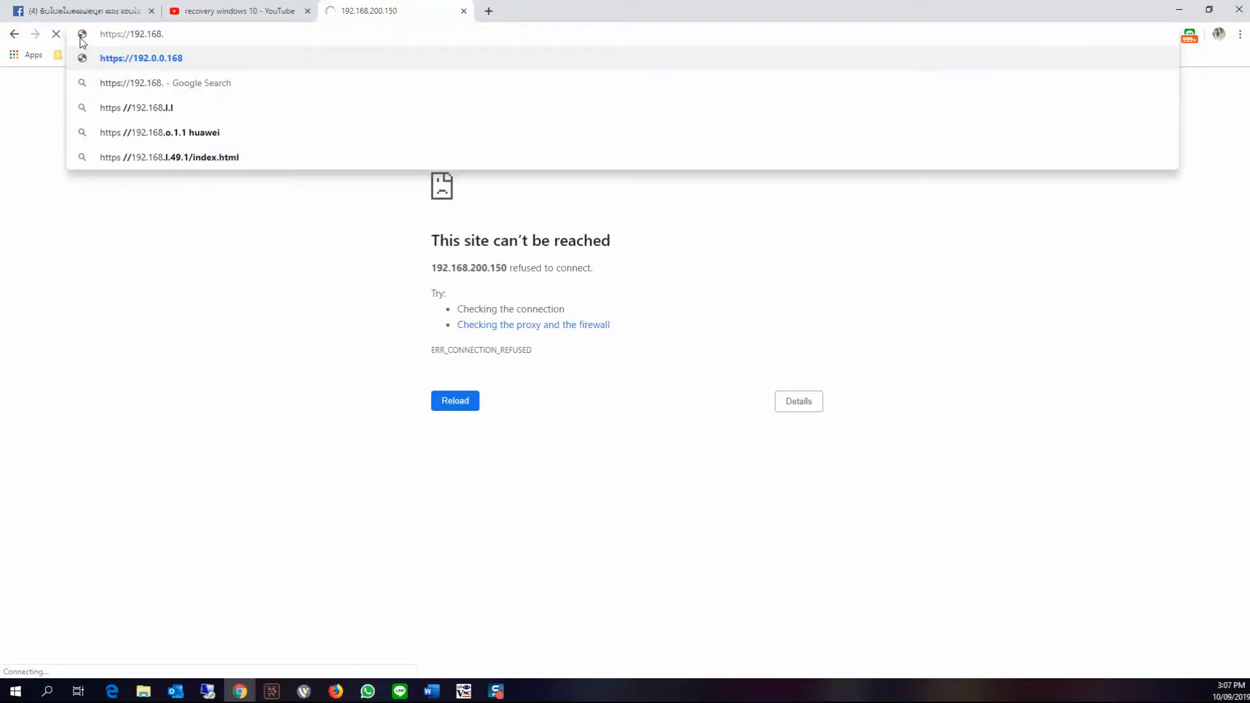
type("2")
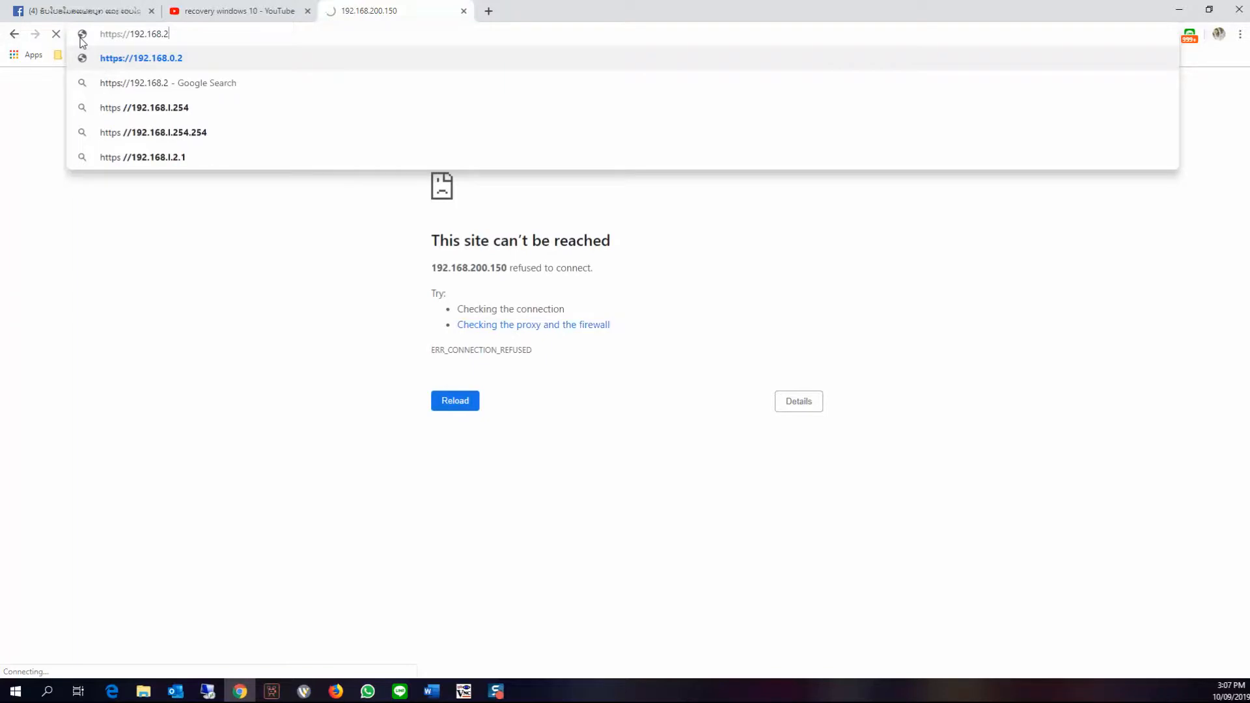
type("00.2")
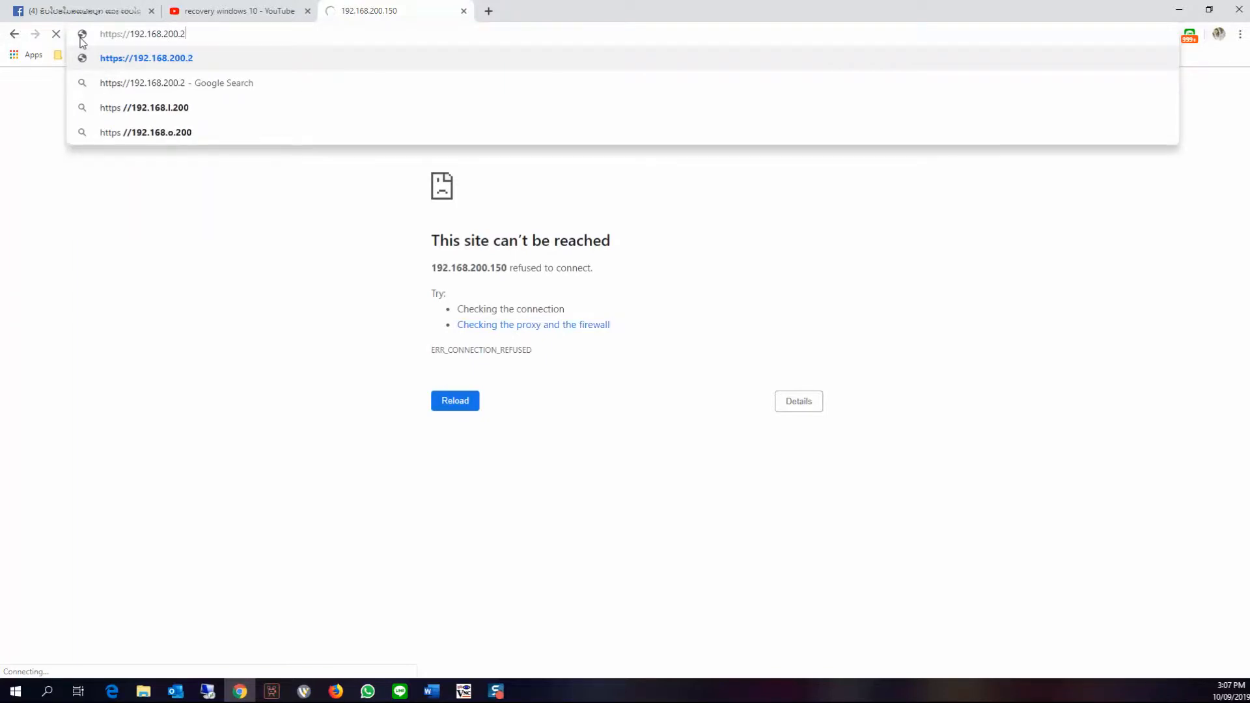
type("52")
key("Return")
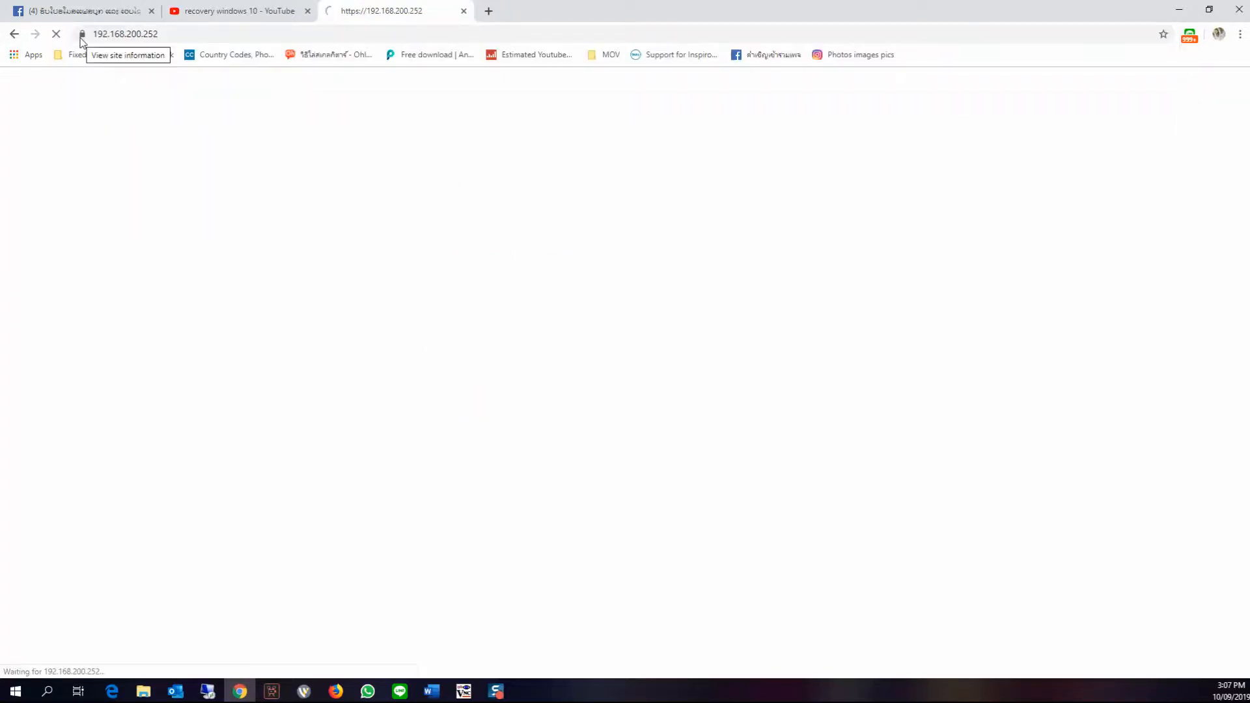
Try to log in to the NAS web interface as admin with the account password
left_click(554, 399)
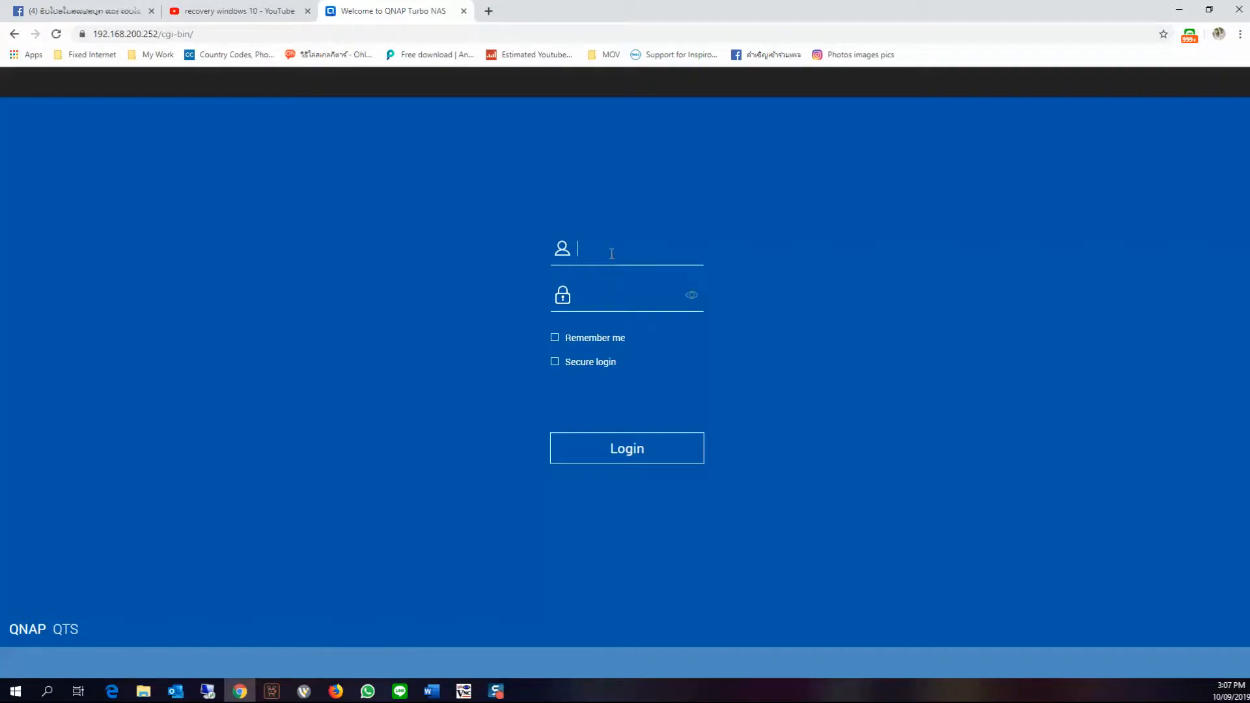
type("admin")
key("Tab")
left_click(564, 342)
type("adm")
type("•••••")
key("Return")
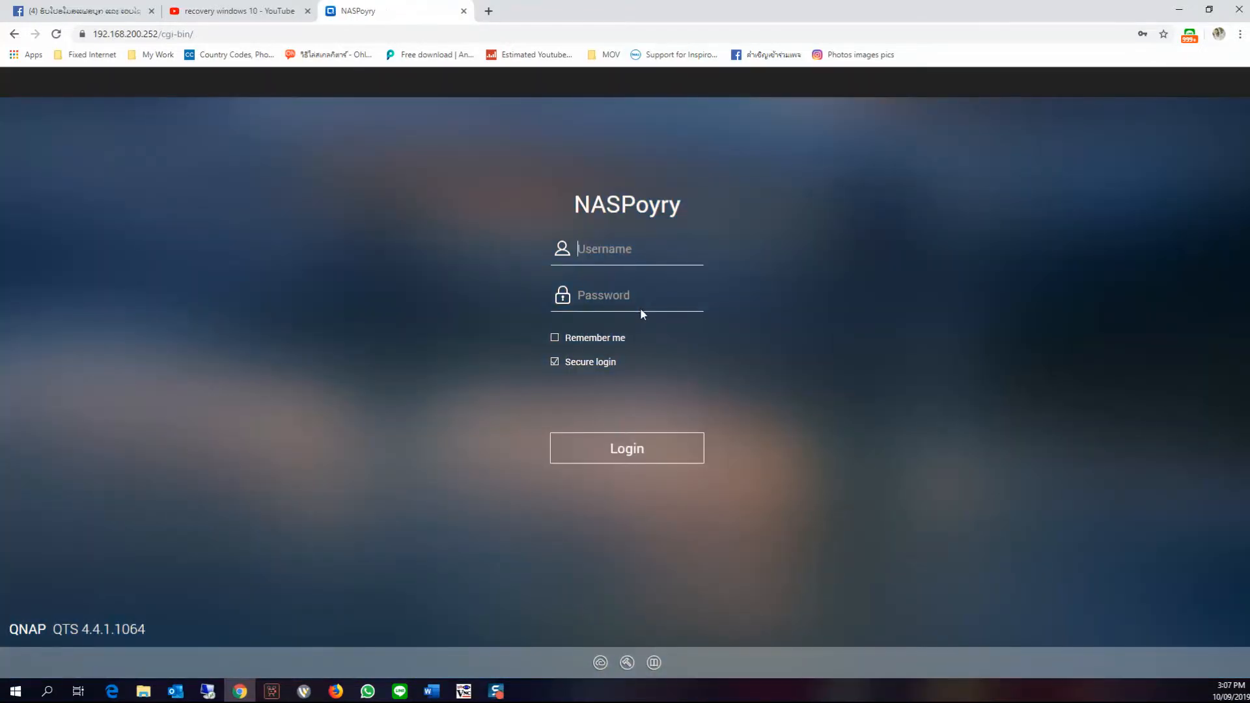
Log in to the NAS as admin, entering the account password
type("admin")
key("Tab")
type("********")
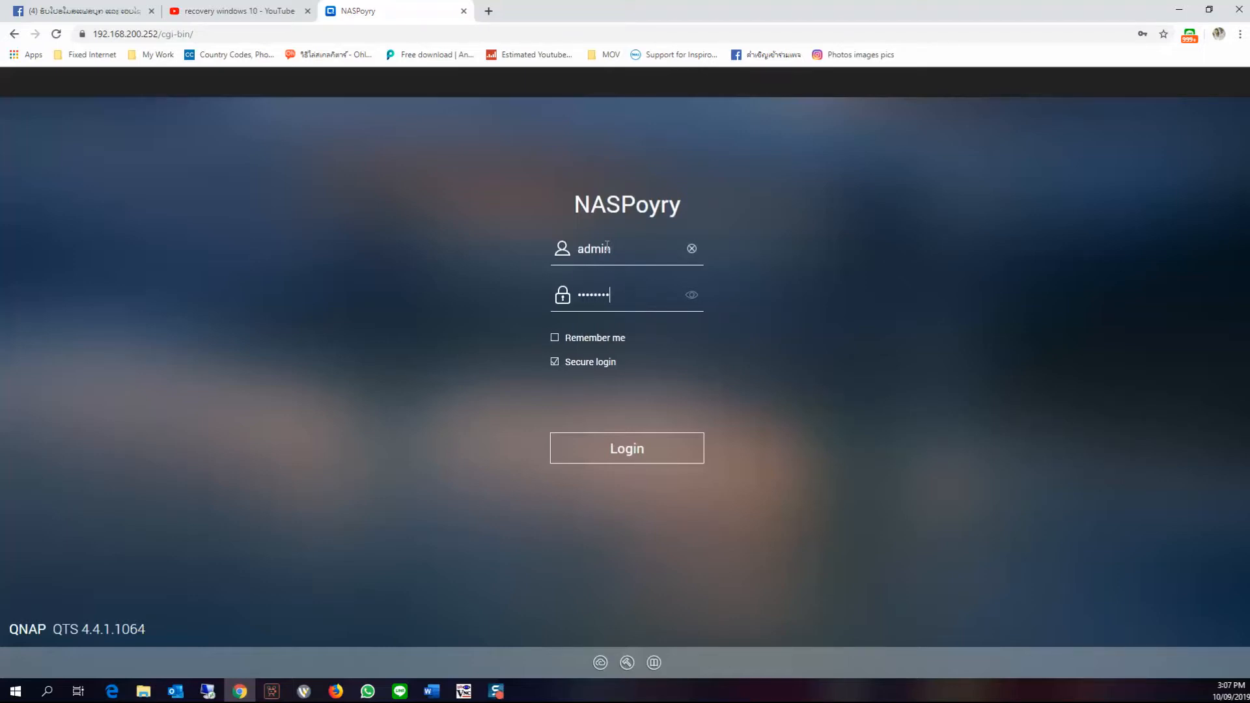
key("Return")
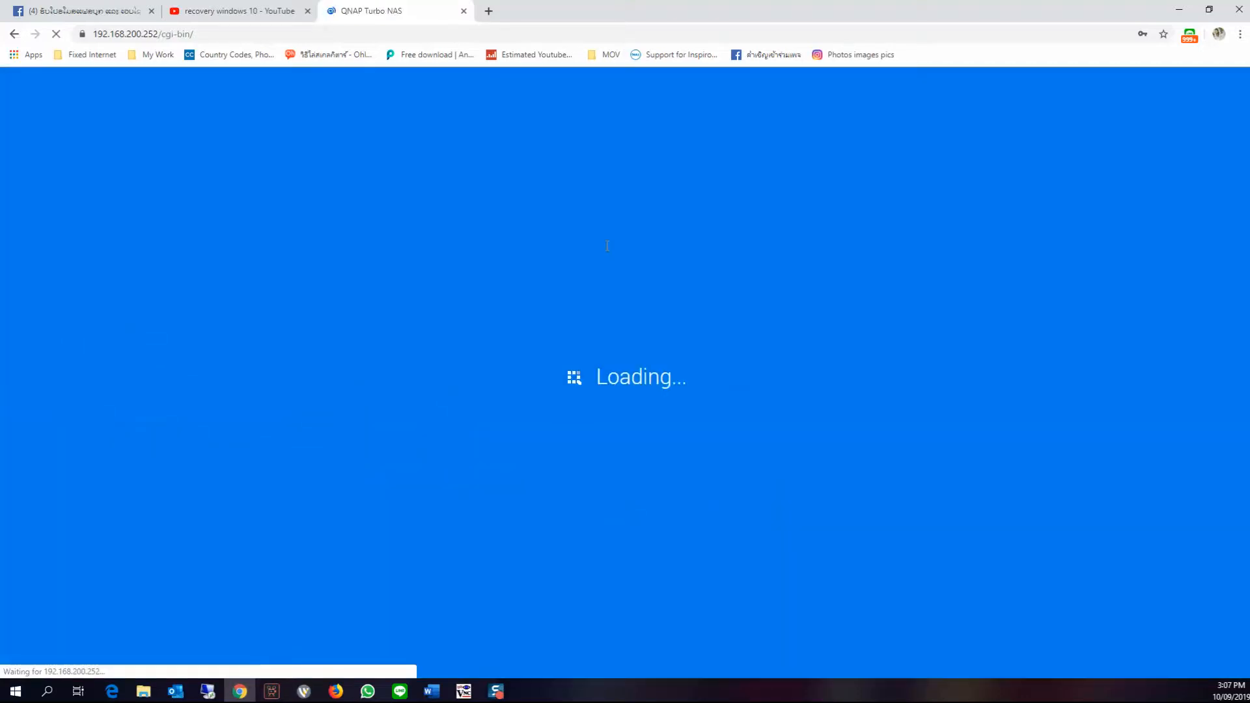
Close the What's New window, open File Station, and decline starting connection logging
left_click(1098, 143)
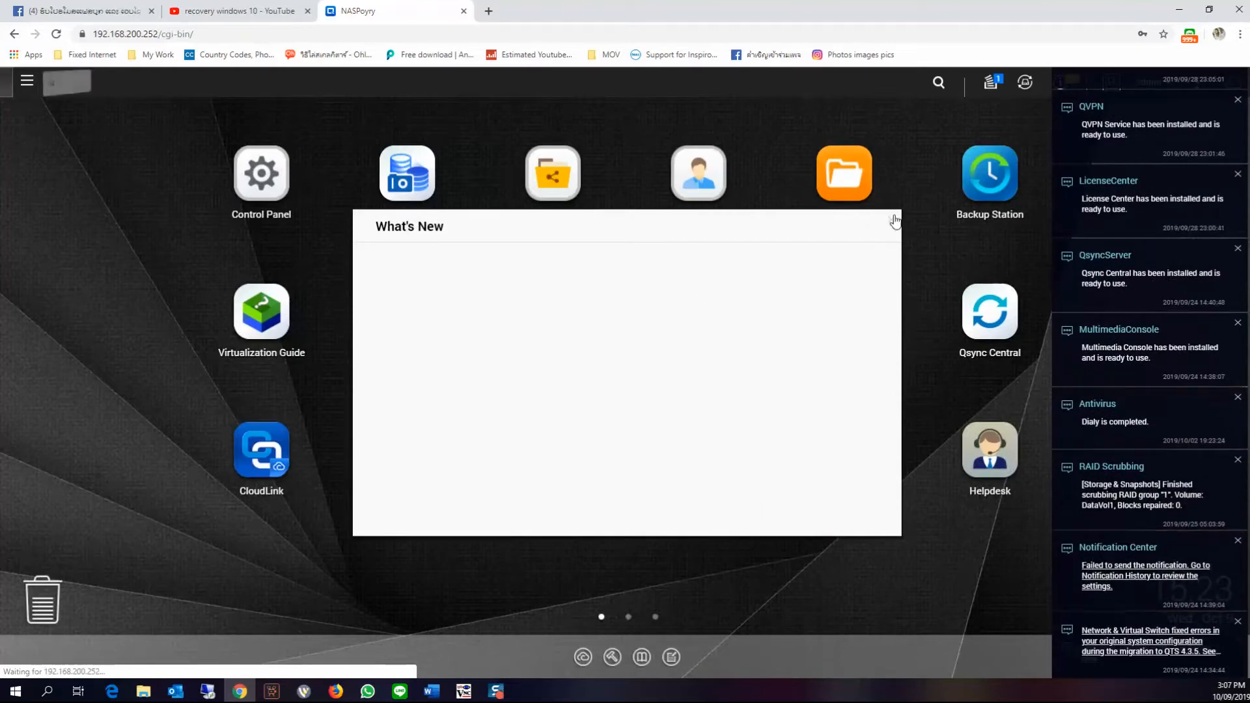
left_click(889, 217)
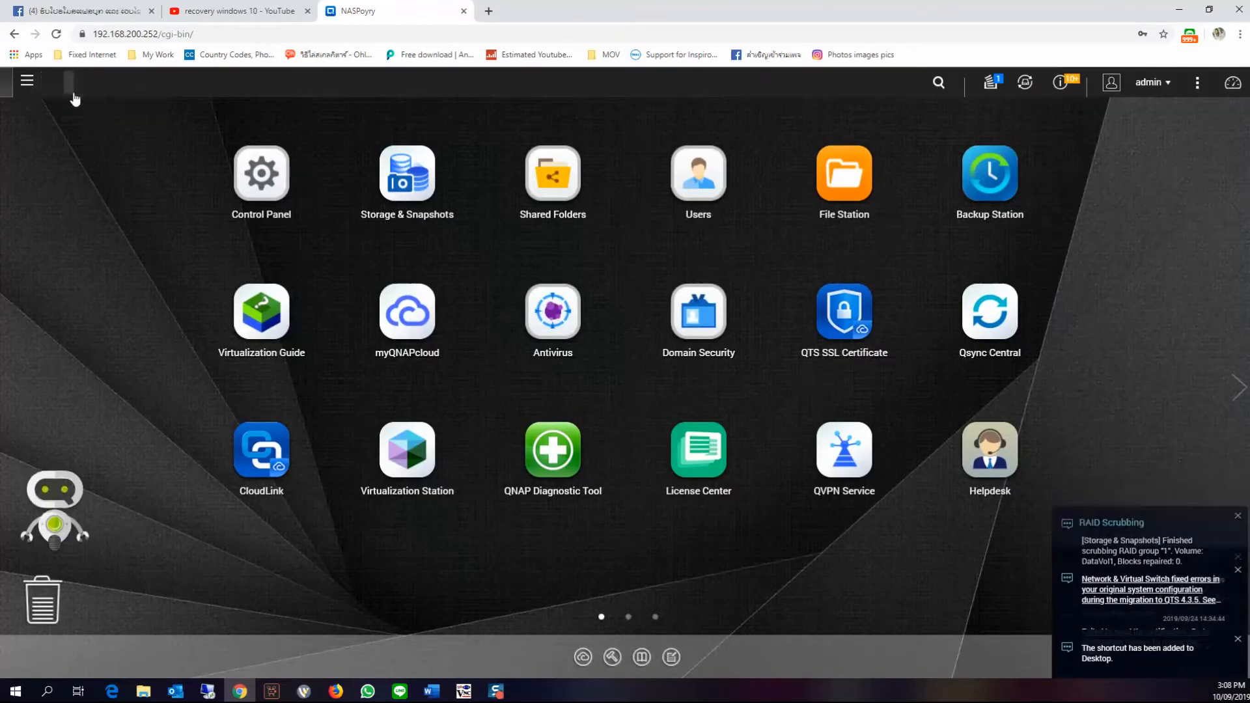
left_click(845, 190)
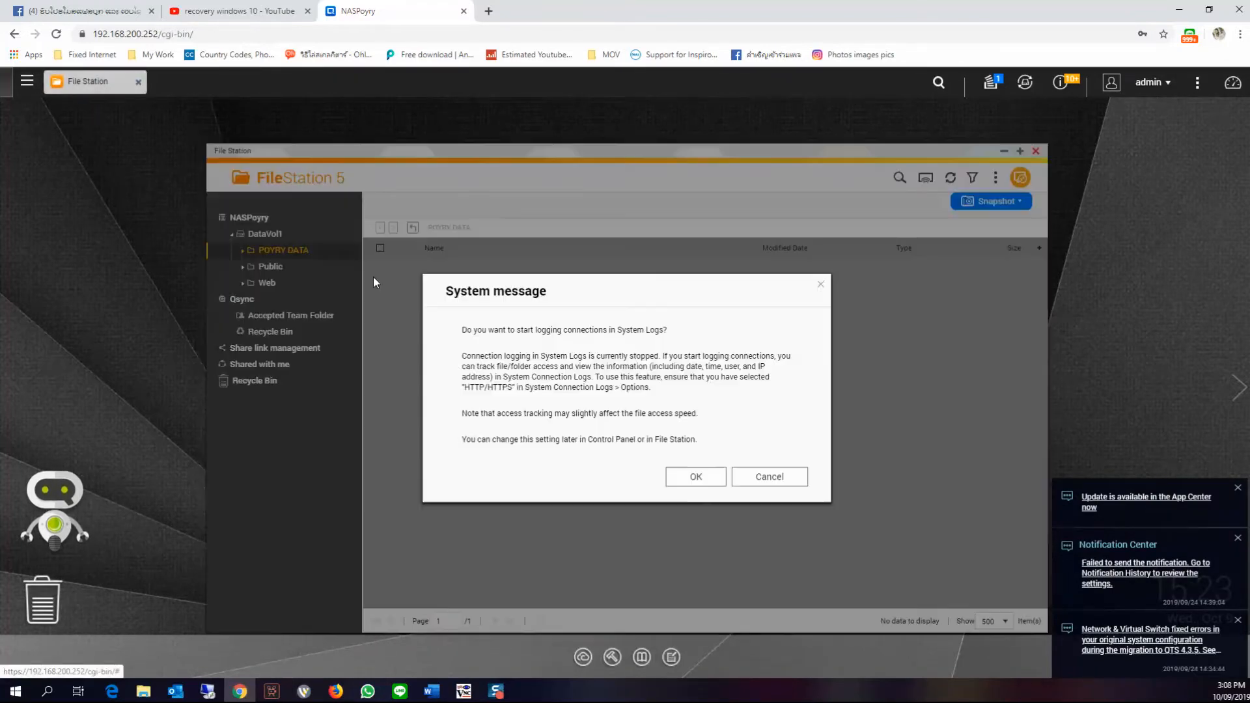
left_click(727, 430)
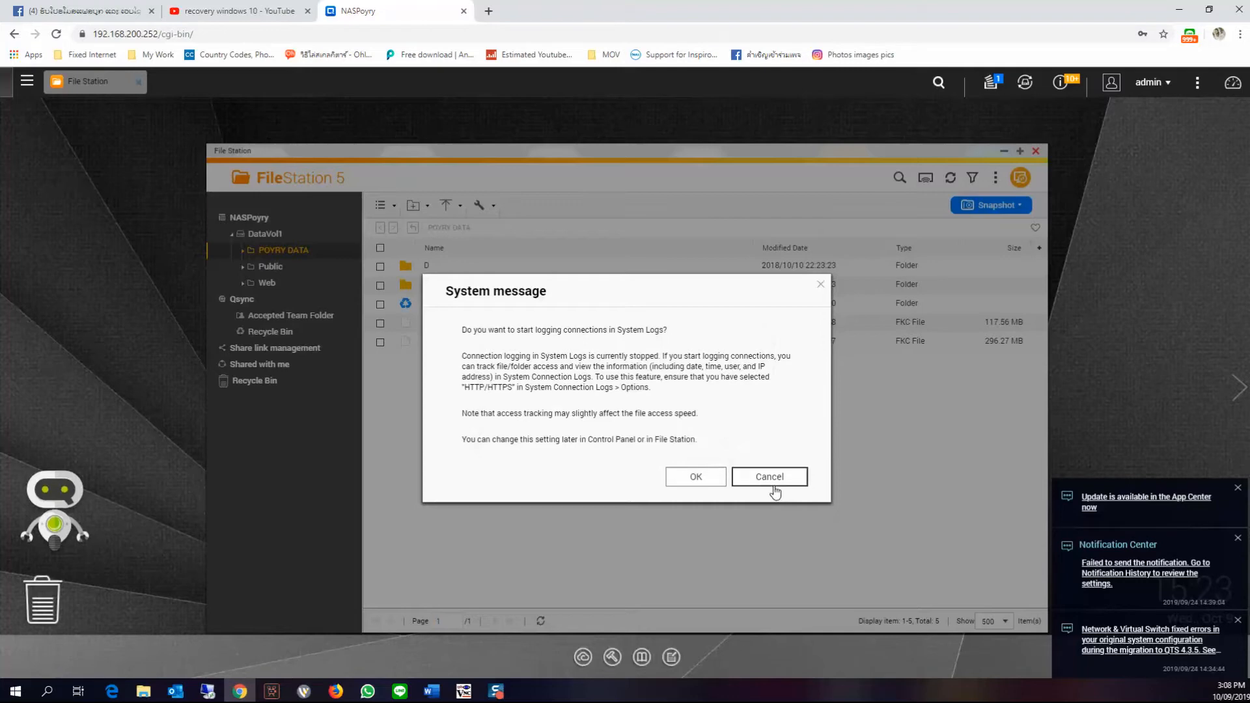
left_click(770, 479)
Browse into the Public share's D\BK folder in File Station to inspect the backup contents
left_click(273, 267)
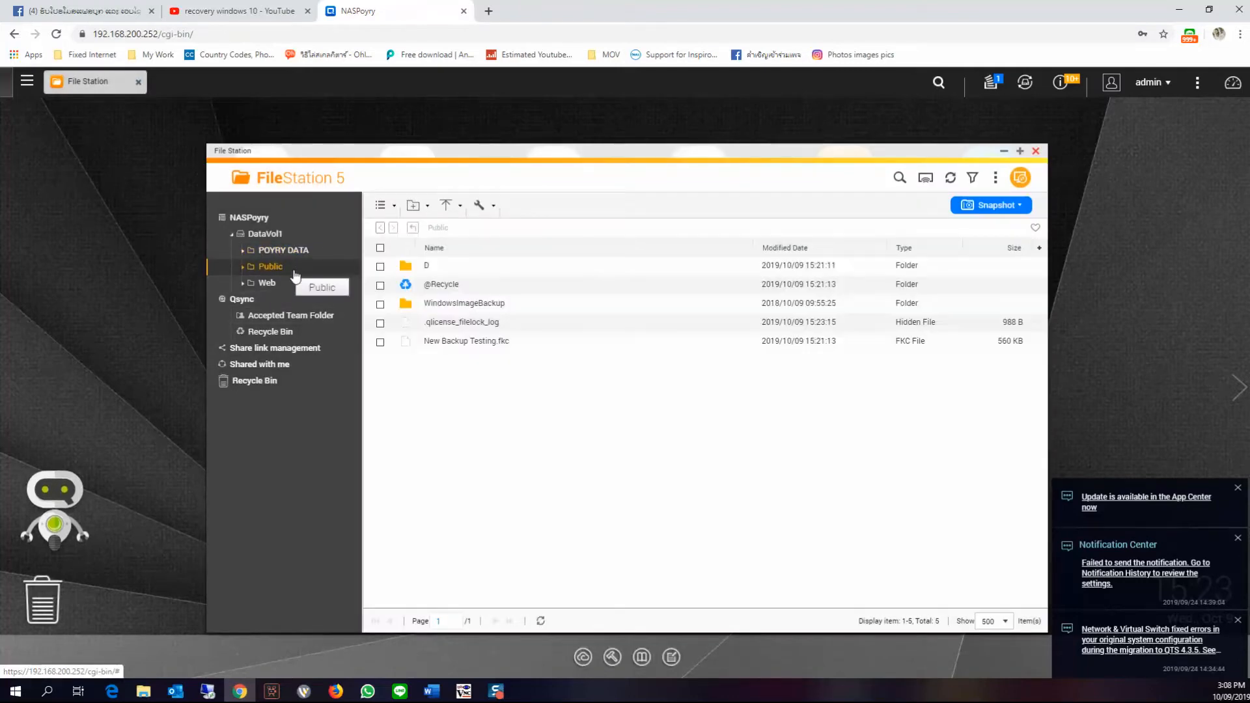
left_click(427, 268)
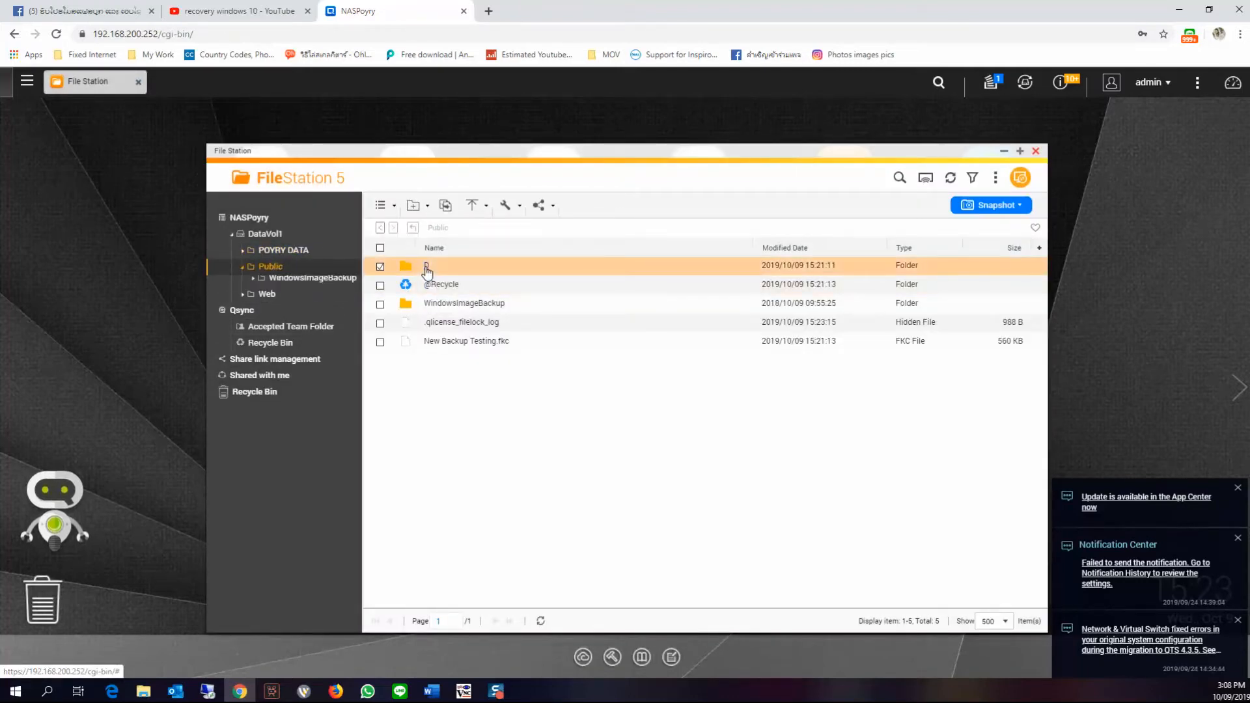
double_click(427, 268)
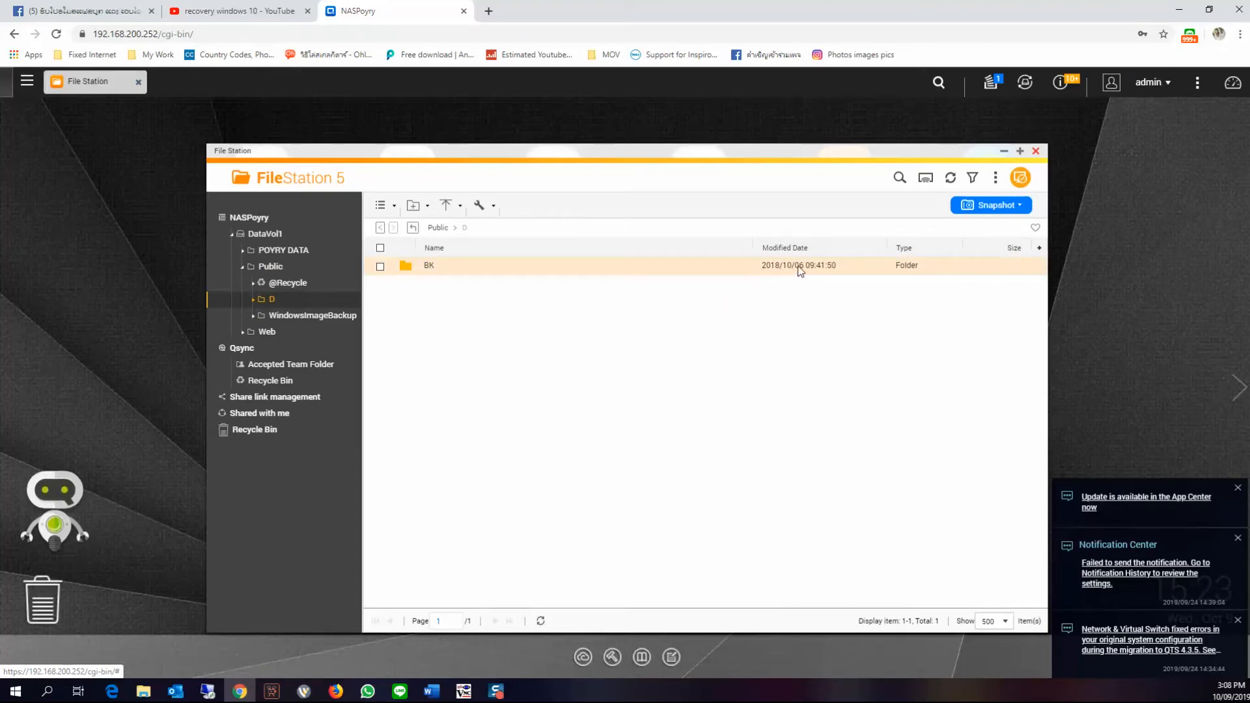
left_click_drag(428, 268, 441, 281)
double_click(432, 268)
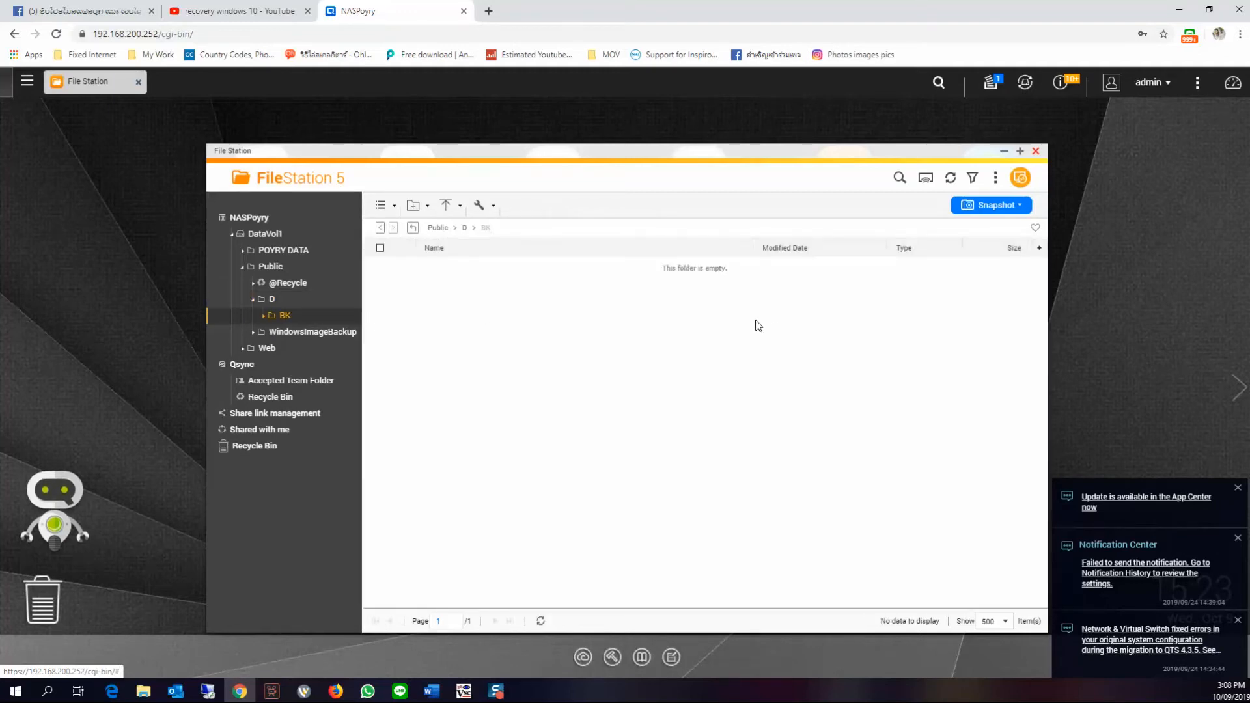